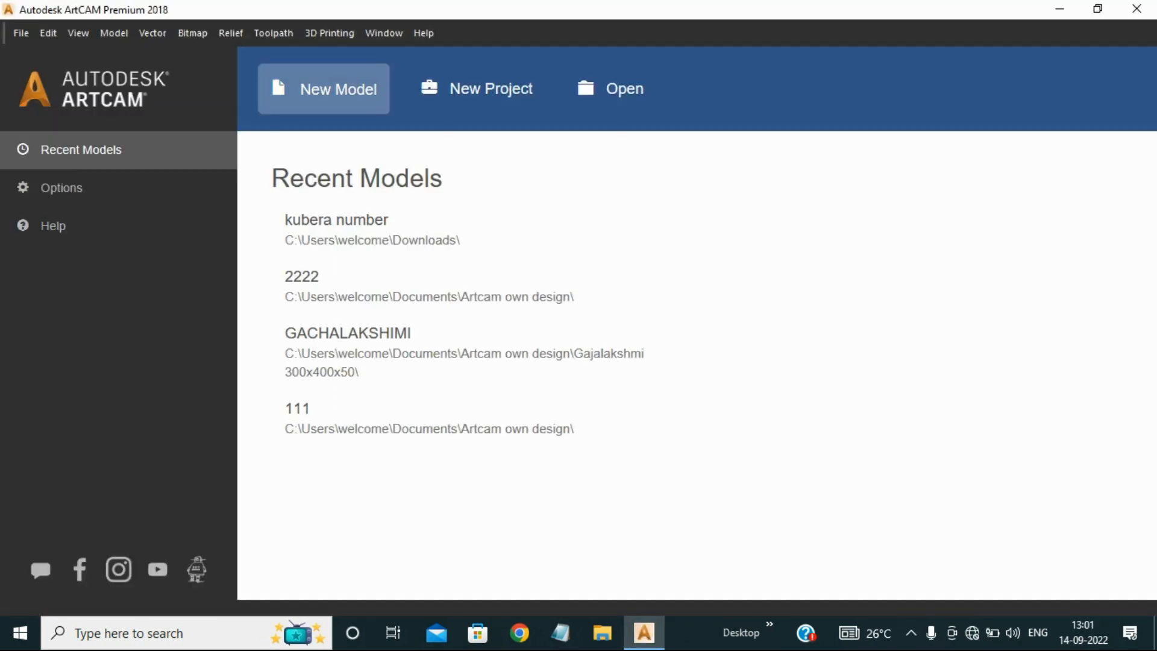
- Create a new model 5 inches wide and 5 inches high
left_click(329, 89)
double_click(449, 228)
type("5")
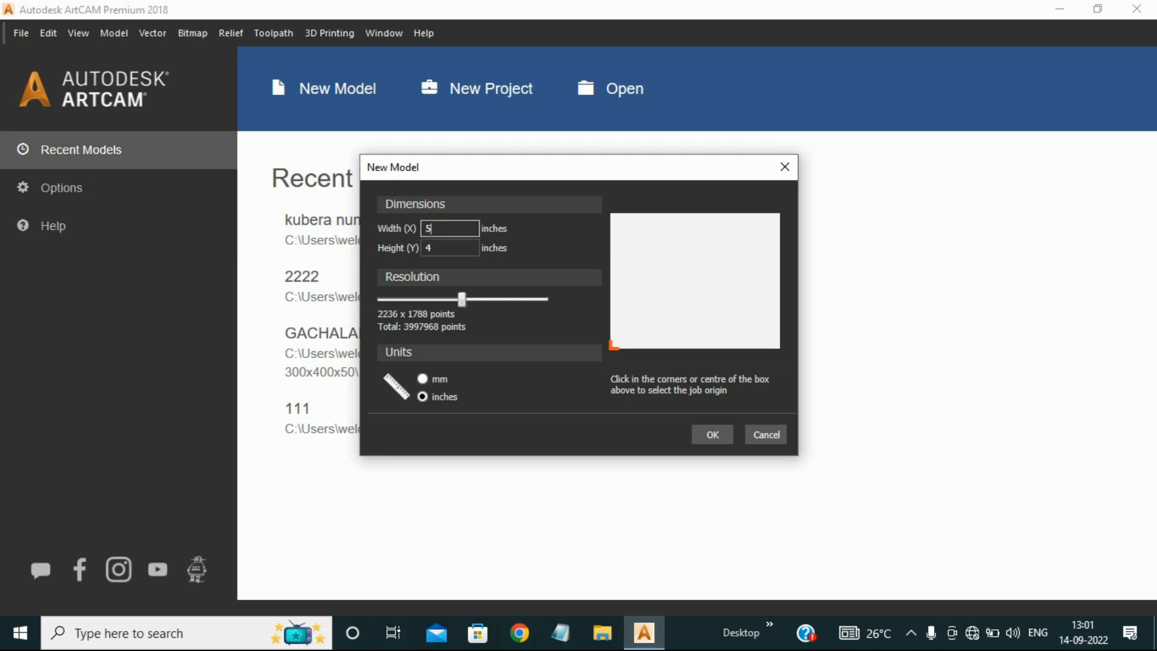
key("Tab")
type("5")
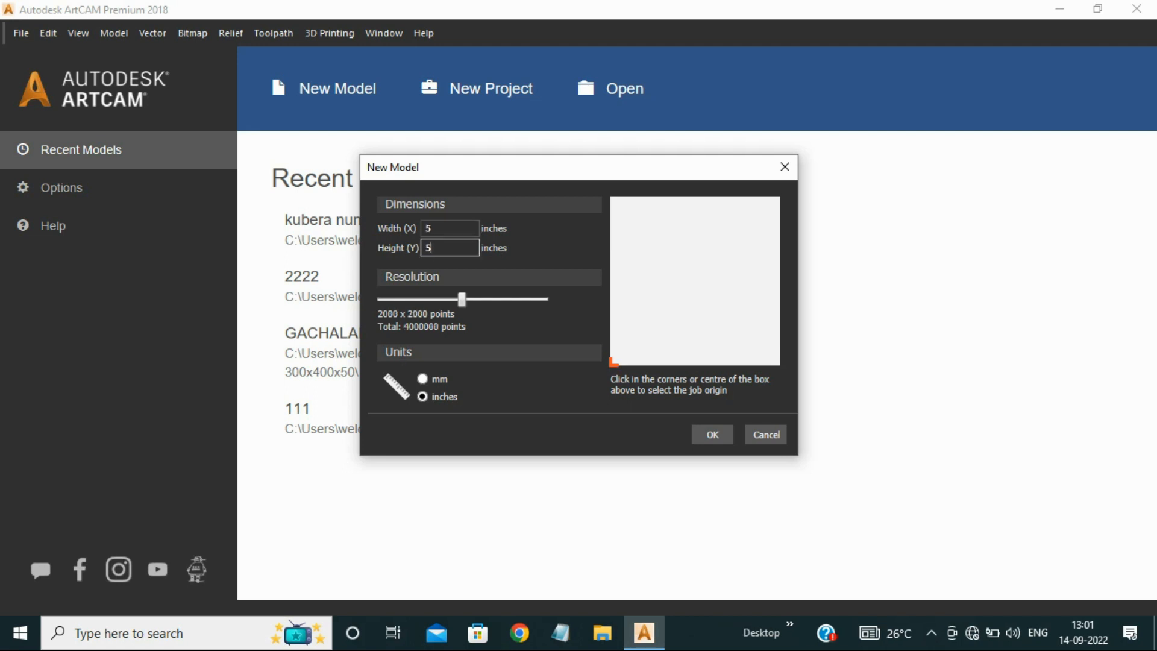
key("Return")
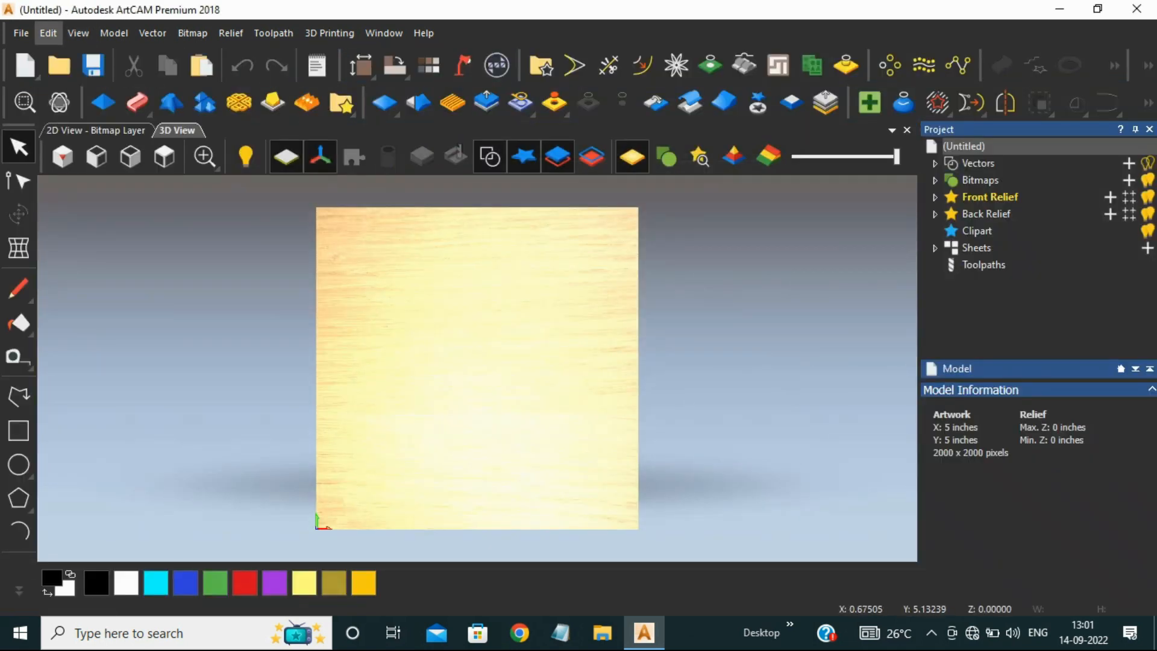
- Open the kubera number image file as a model
left_click(20, 33)
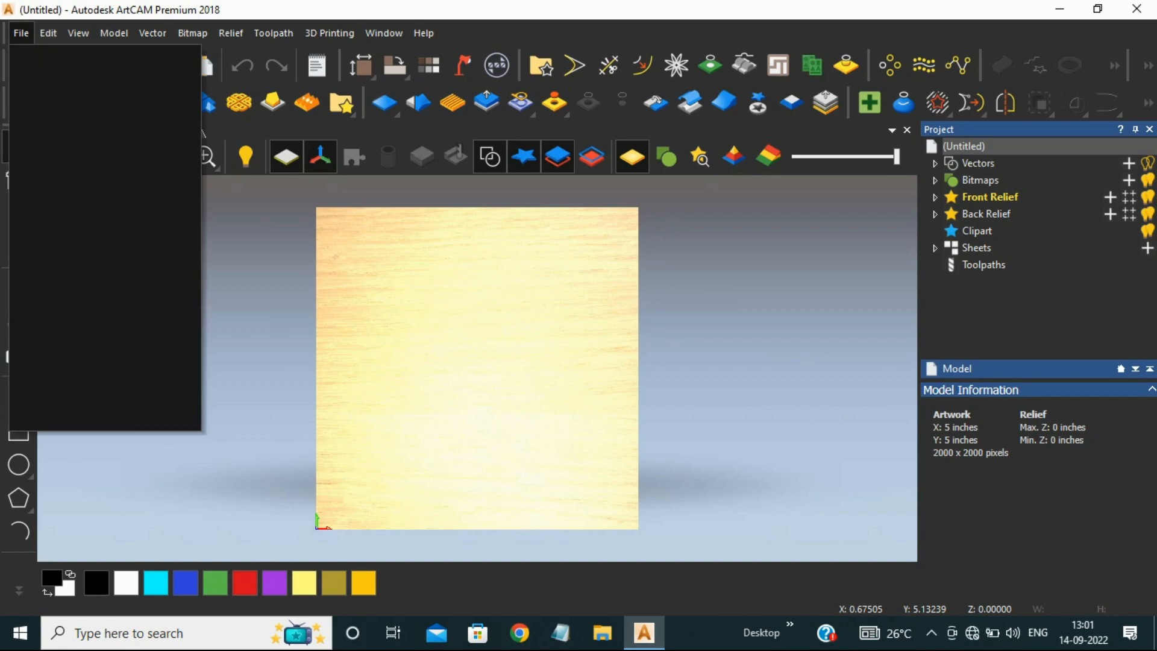
mouse_move(50, 59)
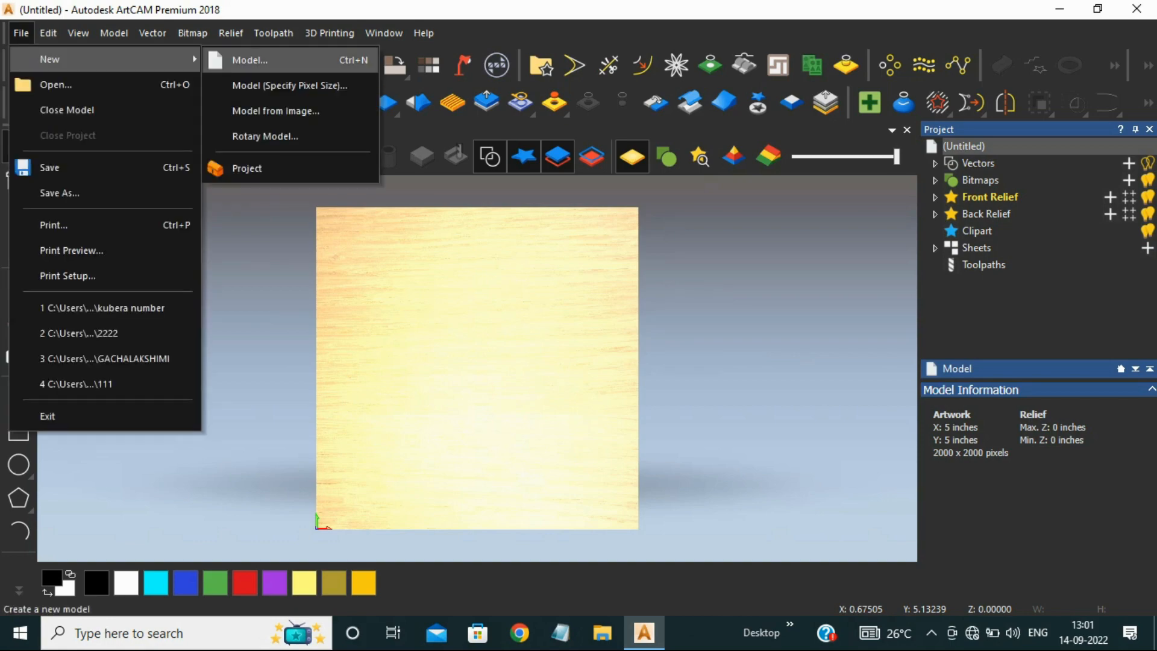
left_click(56, 85)
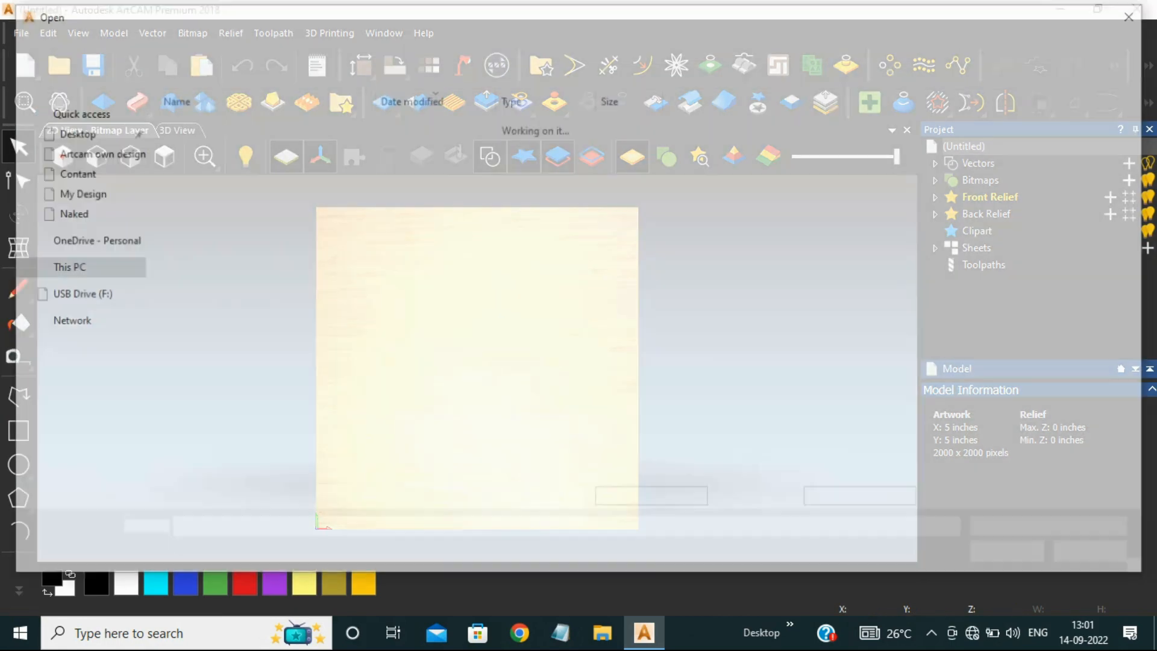
double_click(209, 146)
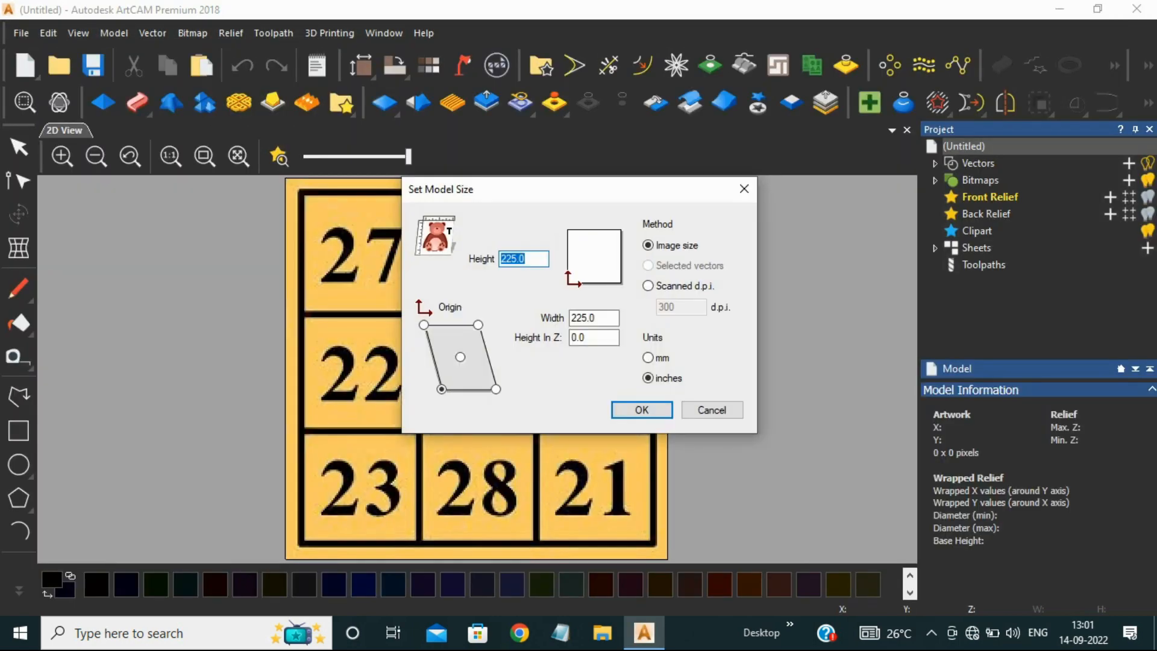
- Set the image model's height and width to 5 inches, then switch its units to mm and accept the size
type("5")
key("Tab")
type("5")
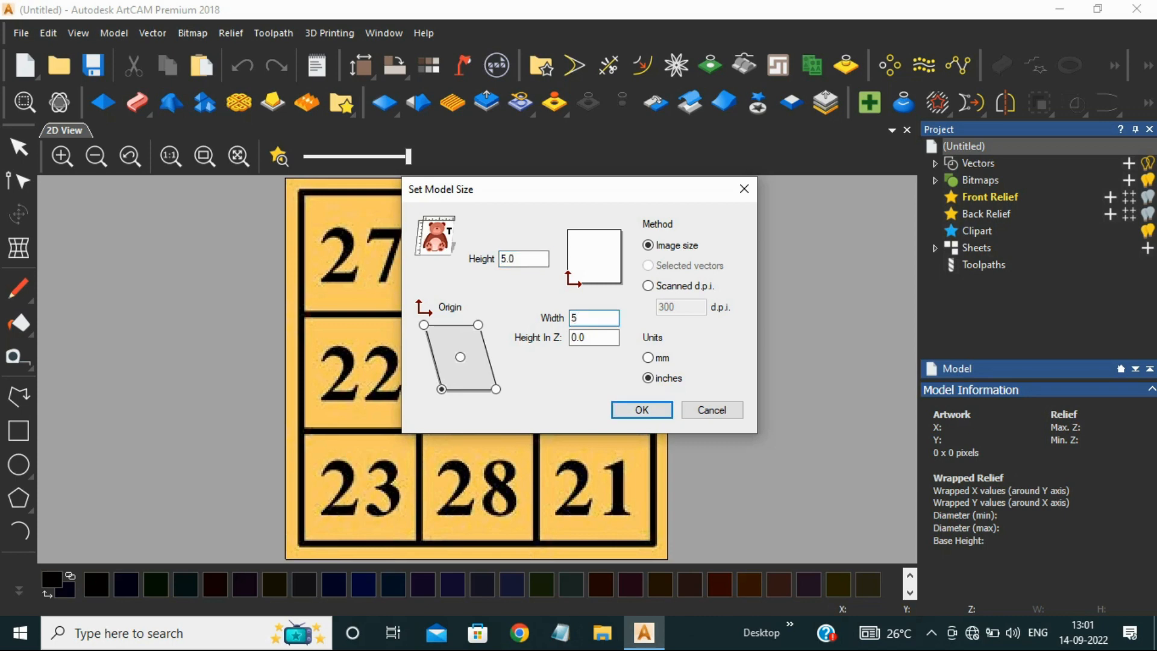
left_click(648, 357)
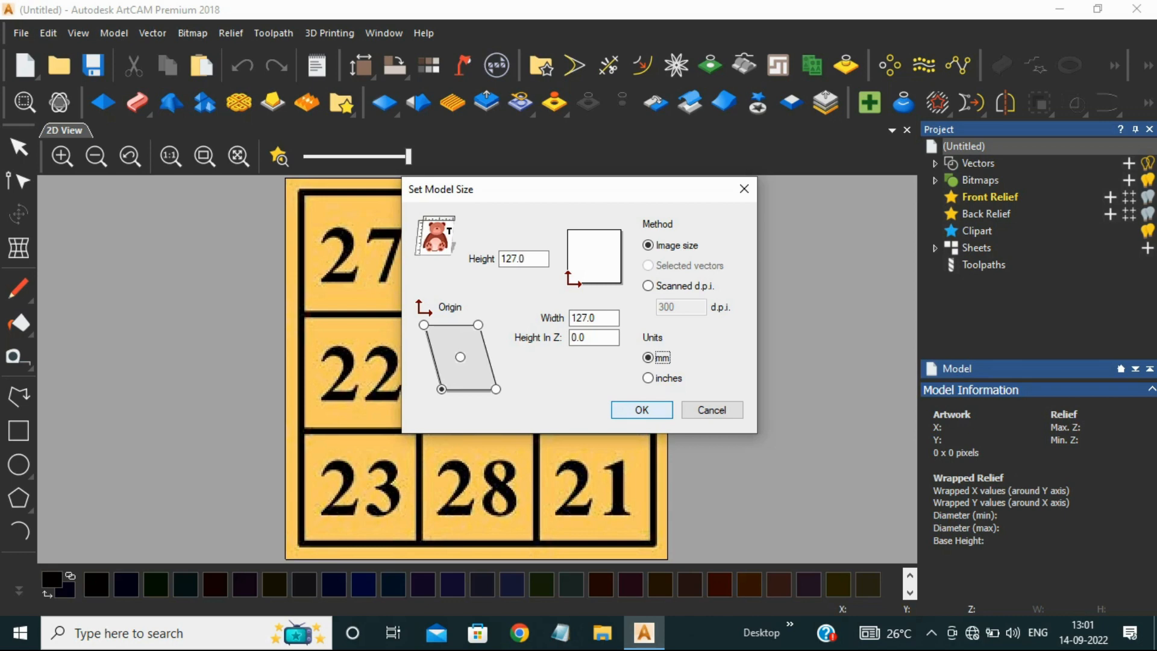
key("Return")
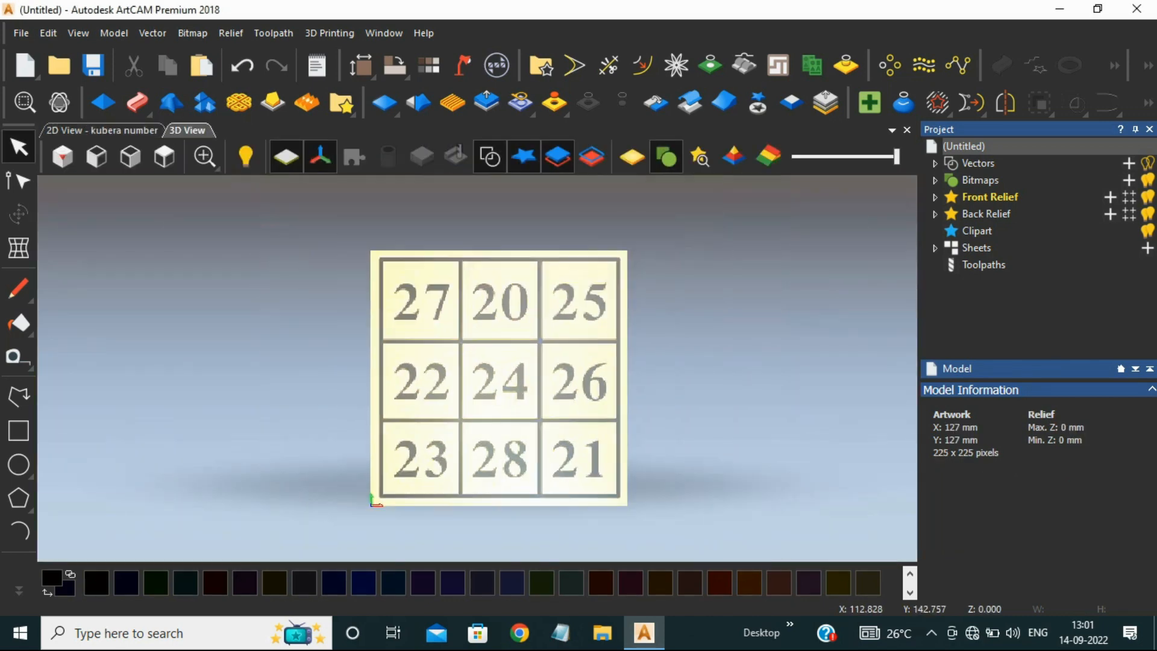
- Reduce the bitmap to 2 colours and create boundary vectors from it with Bitmap to Vector
left_click(710, 65)
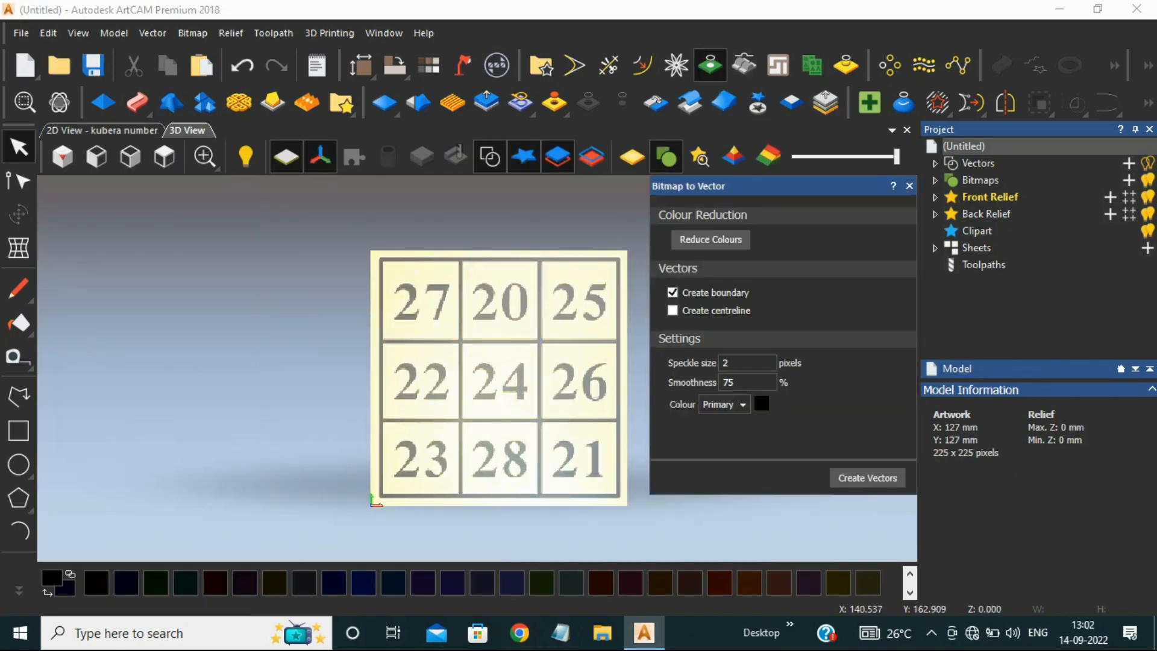
left_click(710, 239)
left_click_drag(849, 353, 697, 353)
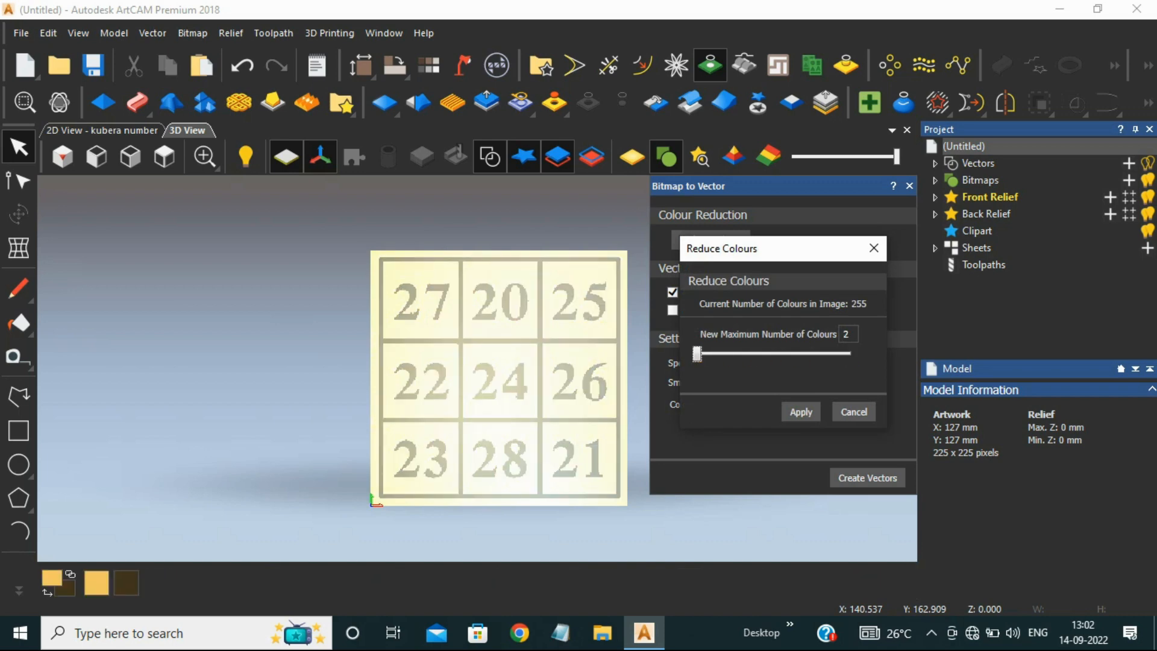
left_click(801, 412)
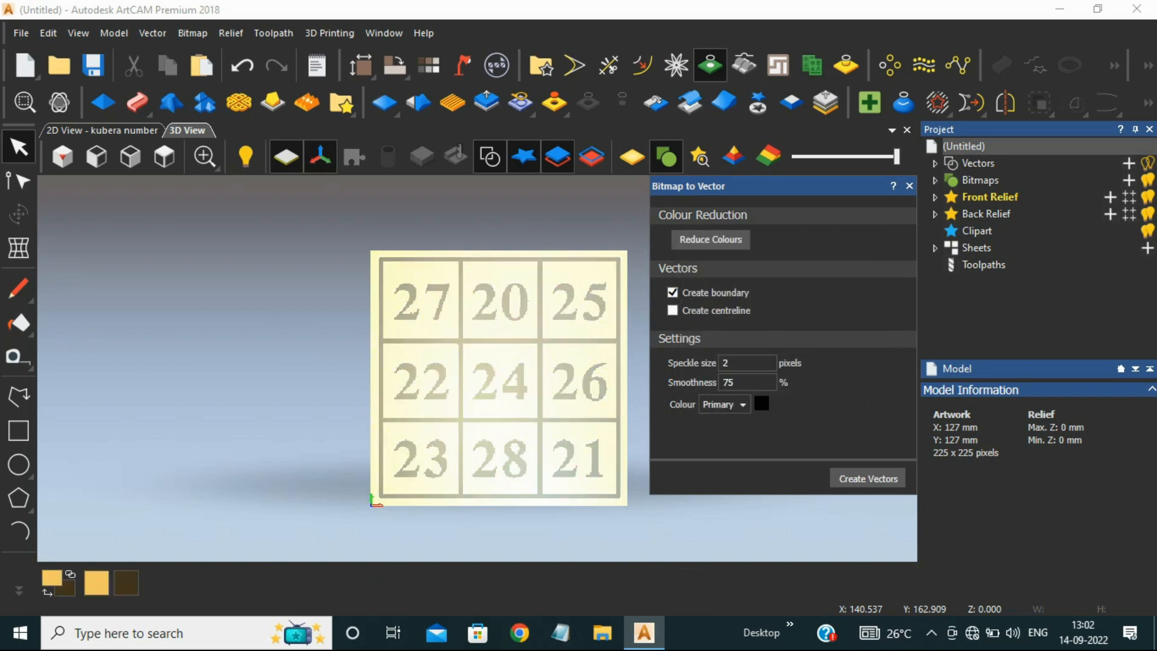
left_click(867, 477)
left_click(909, 185)
- Delete the outermost boundary vector around the edge of the number grid
scroll(501, 300, "up", 2)
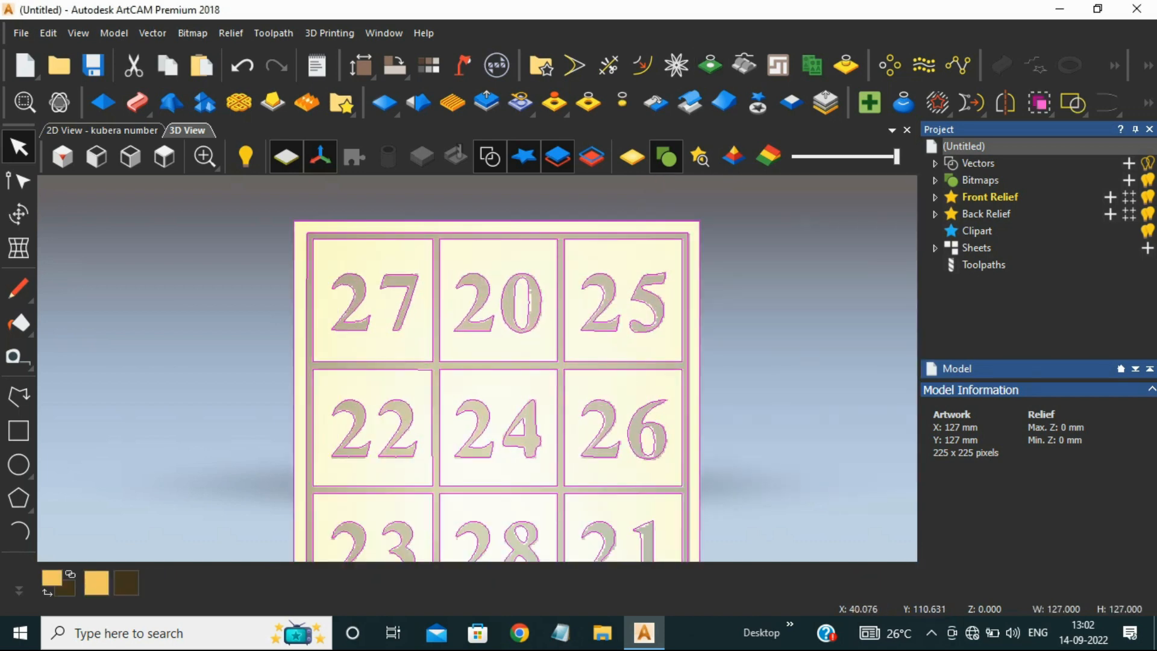
left_click(330, 200)
left_click(316, 223)
key("Delete")
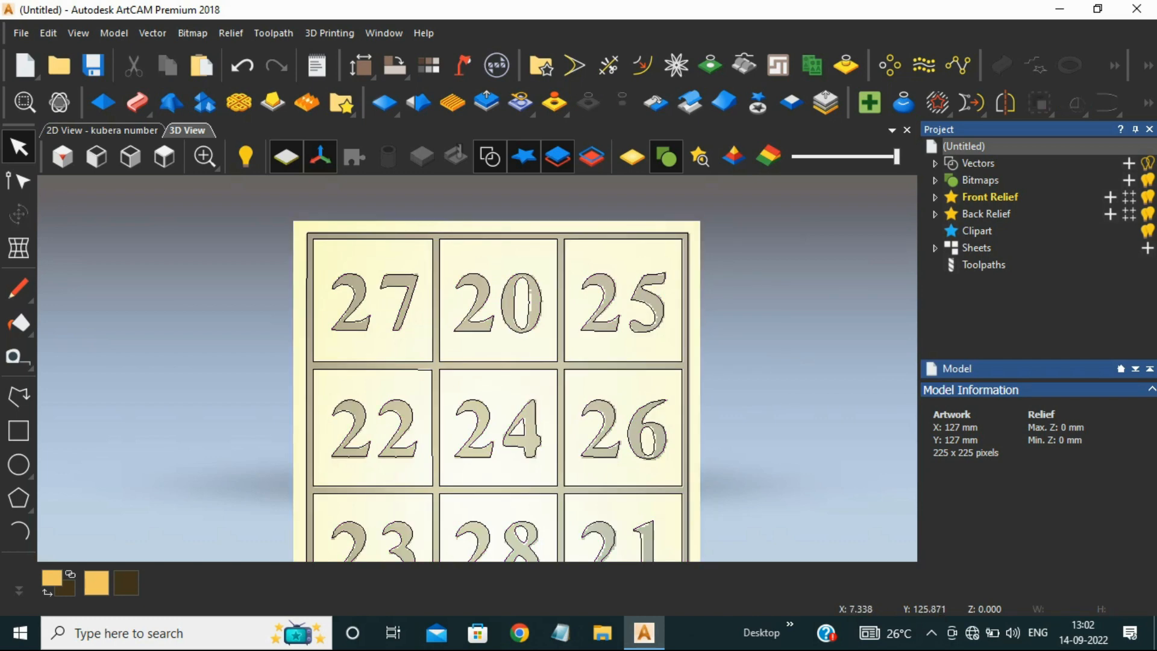
- Examine the remaining traced number-grid vectors in the 2D and 3D views
left_click(102, 130)
scroll(338, 181, "down", 2)
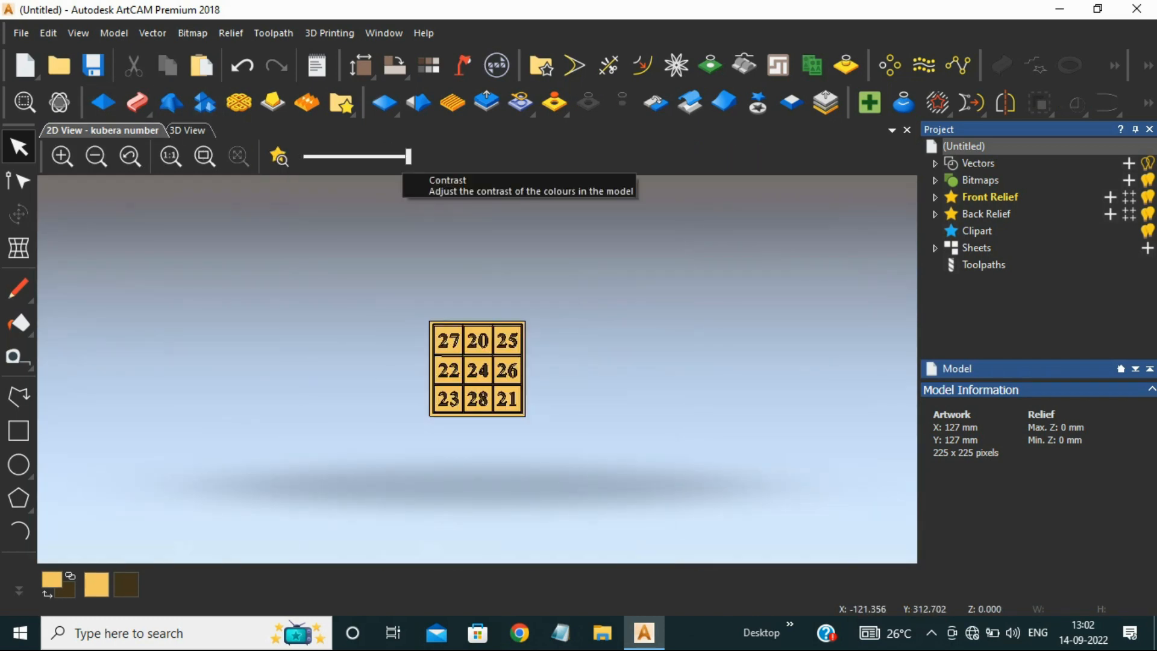
scroll(461, 333, "up", 4)
left_click(188, 131)
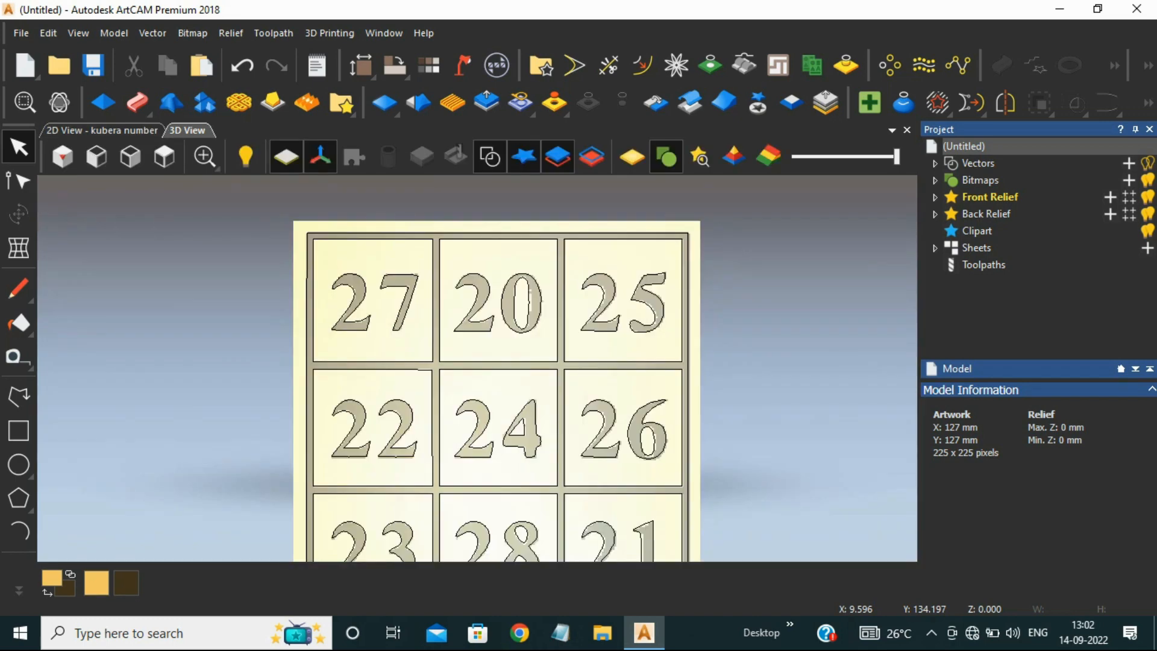
scroll(499, 445, "down", 3)
left_click_drag(298, 230, 654, 602)
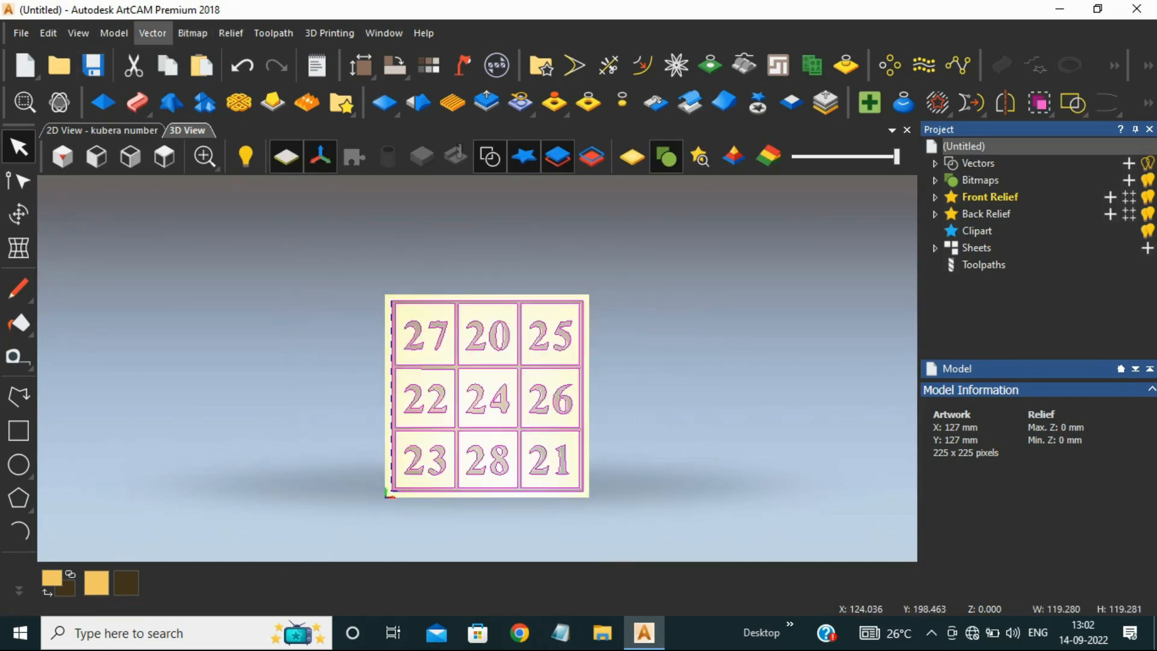
right_click(537, 377)
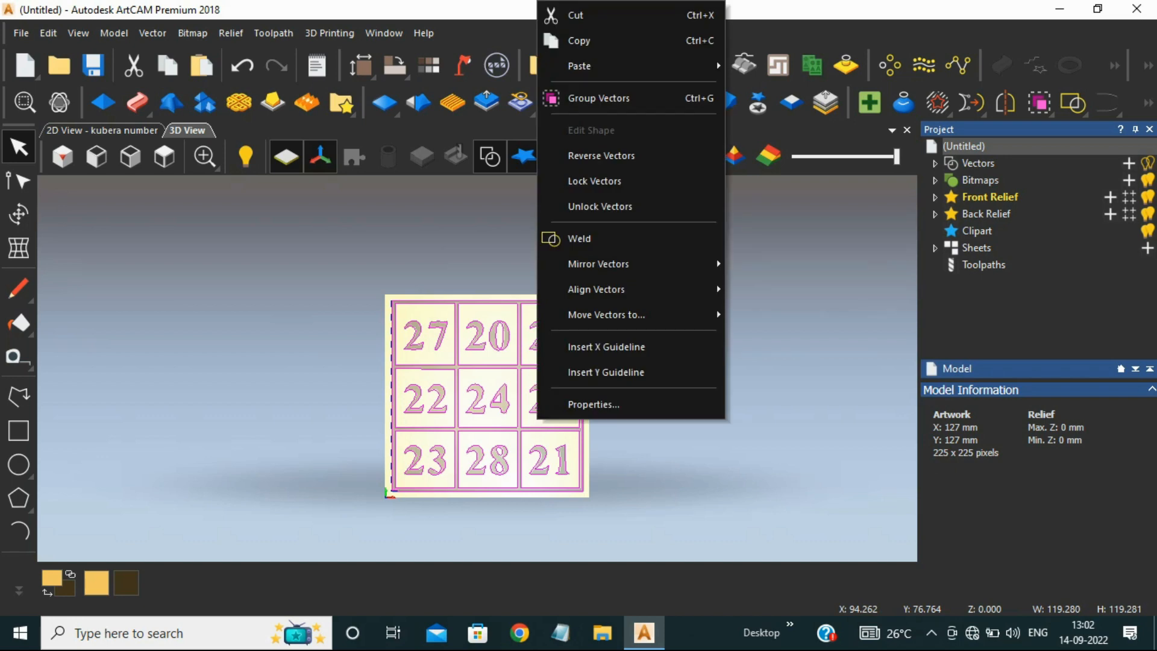
key("Escape")
left_click(21, 33)
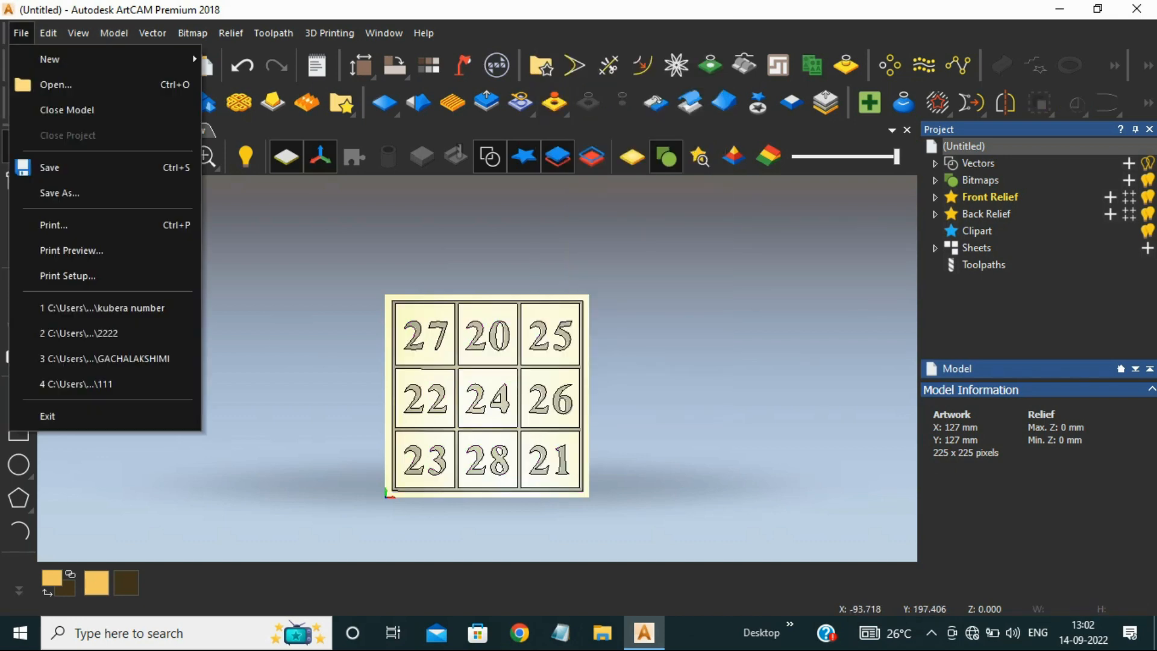
left_click(59, 192)
left_click(628, 492)
left_click(629, 492)
left_click(628, 491)
left_click(629, 492)
left_click(1138, 13)
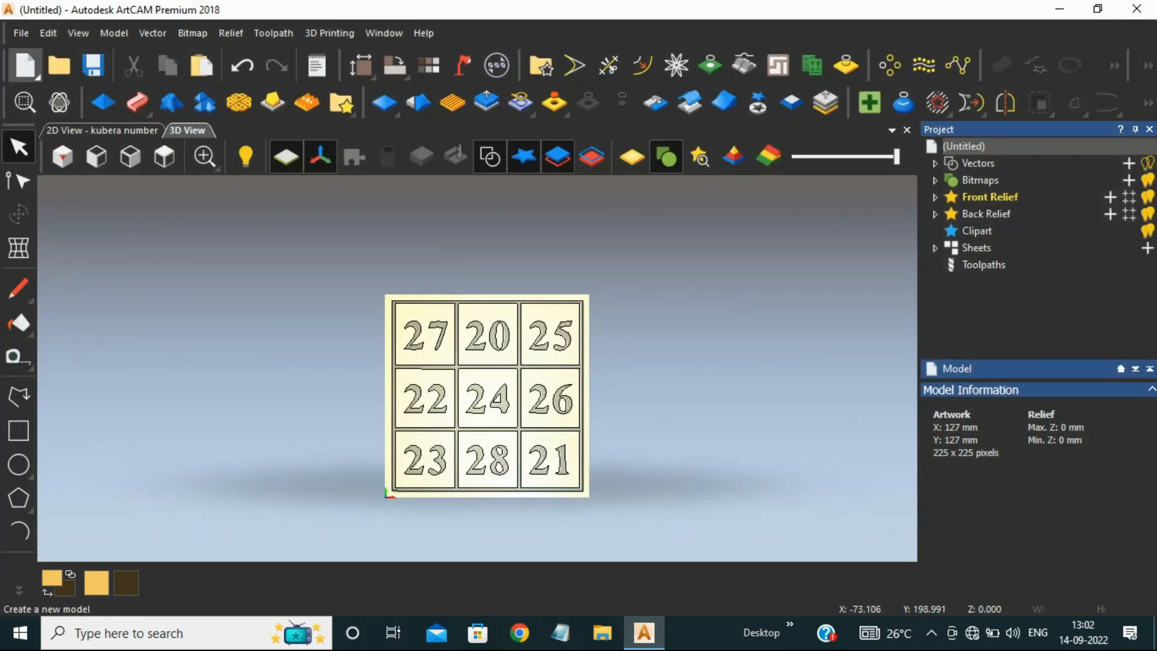
- Start exporting the relief as a file and check the available file formats
left_click(192, 32)
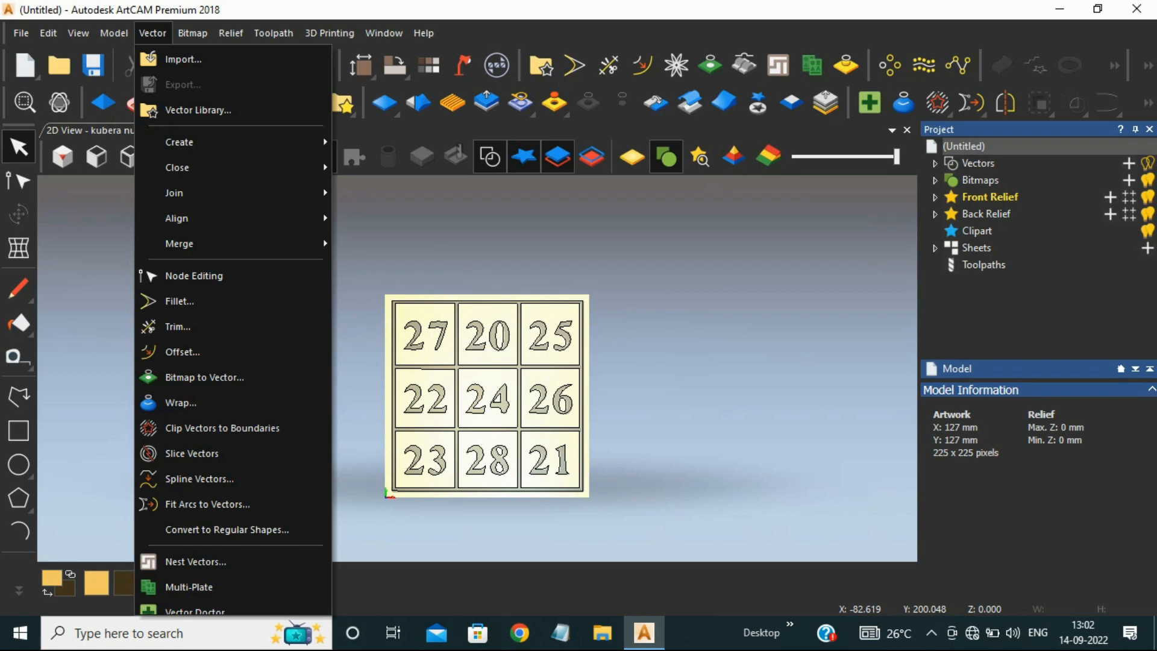
mouse_move(259, 84)
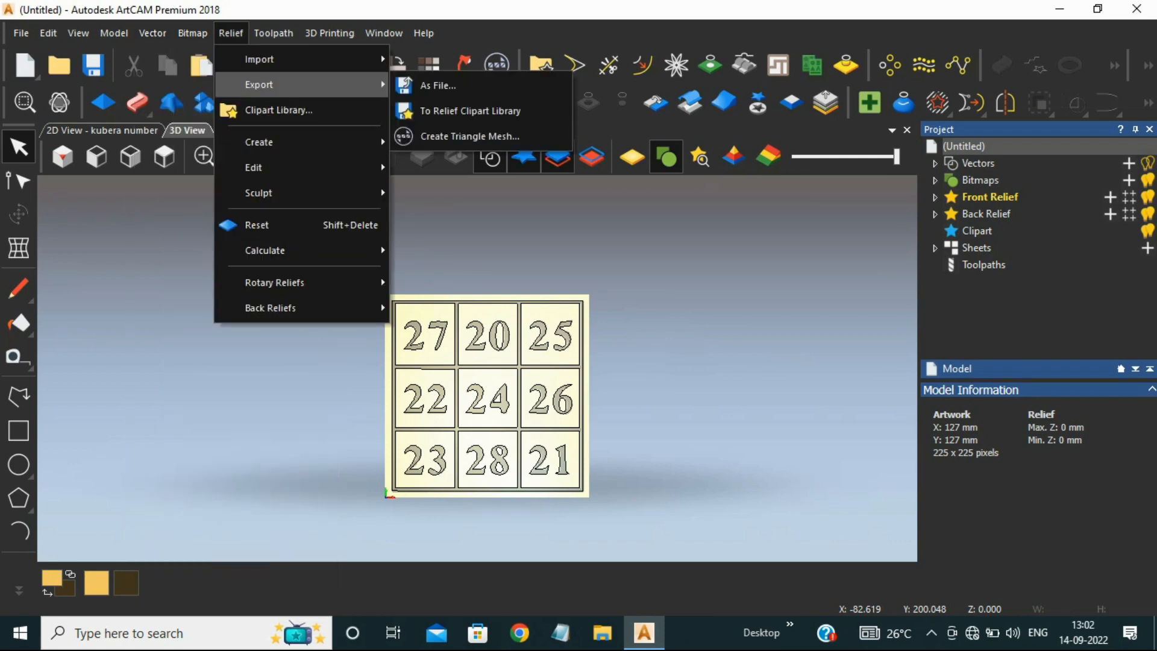
left_click(438, 85)
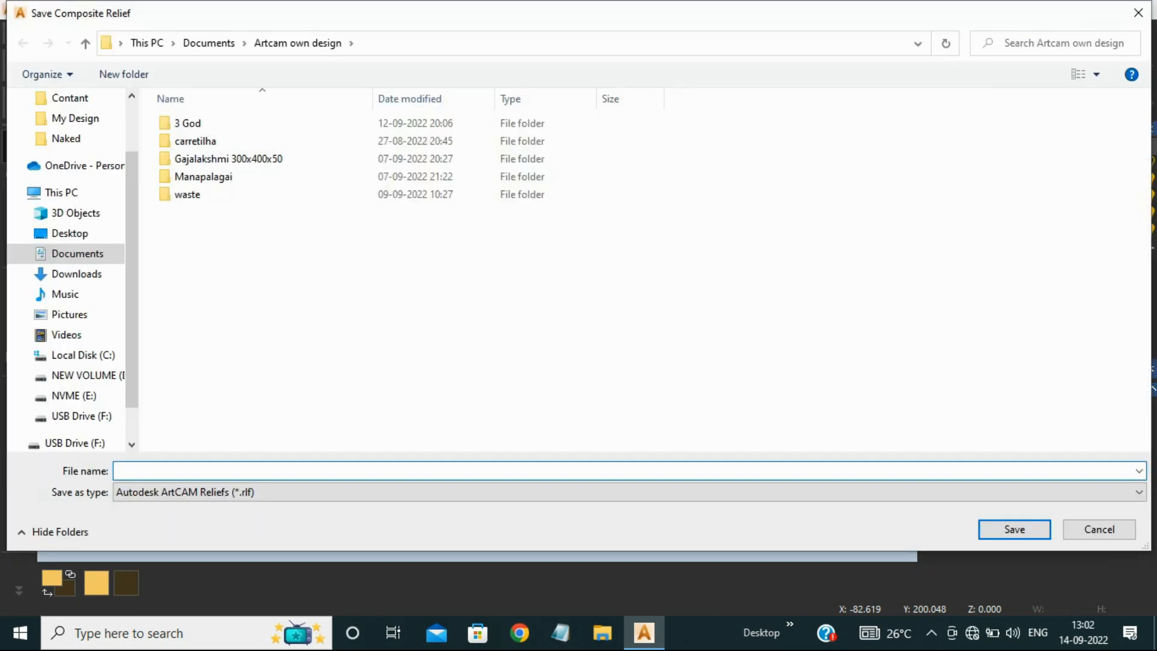
left_click(629, 491)
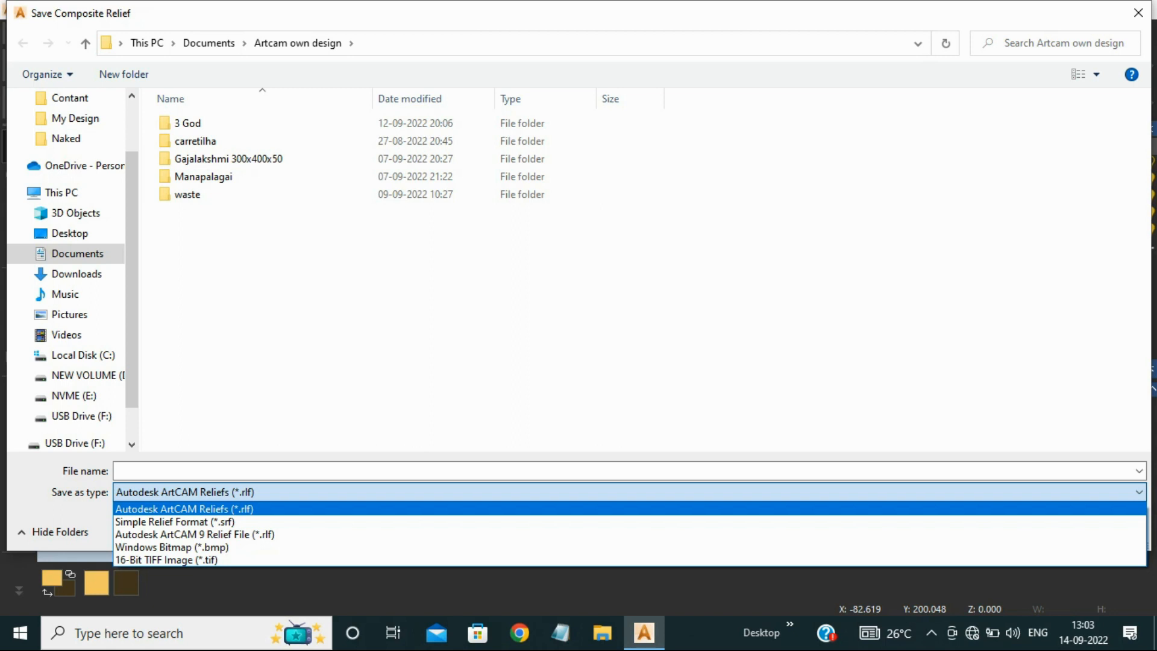
key("Escape")
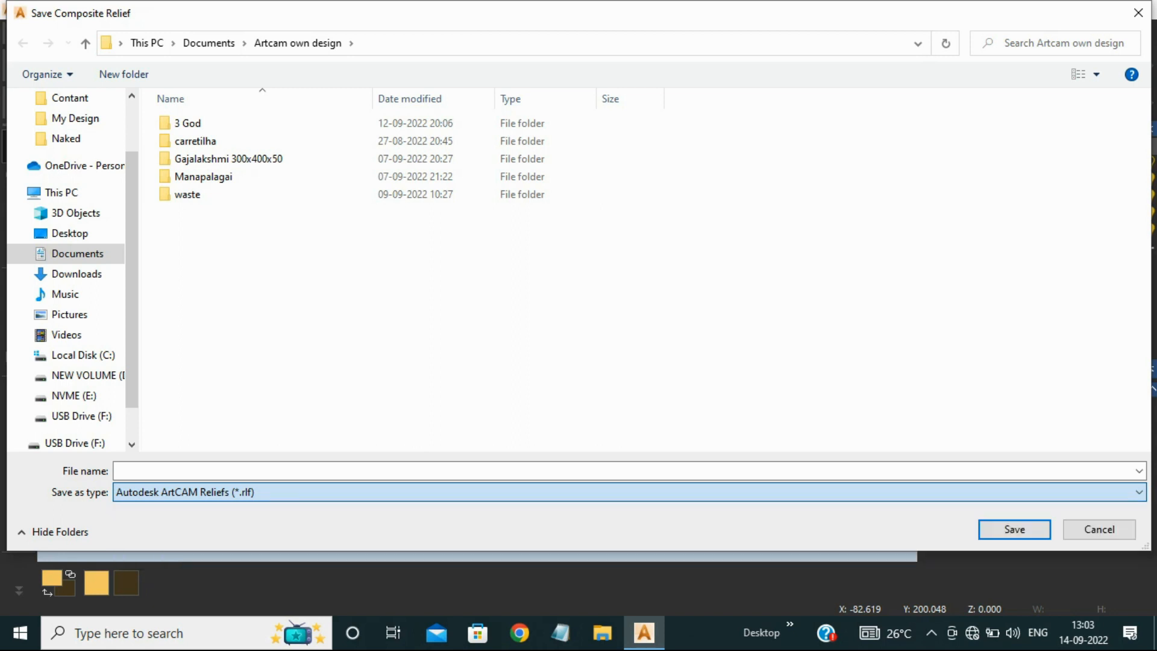
- Switch to File Explorer and create a folder named Kubera Number in Documents\Artcam own design
left_click(602, 633)
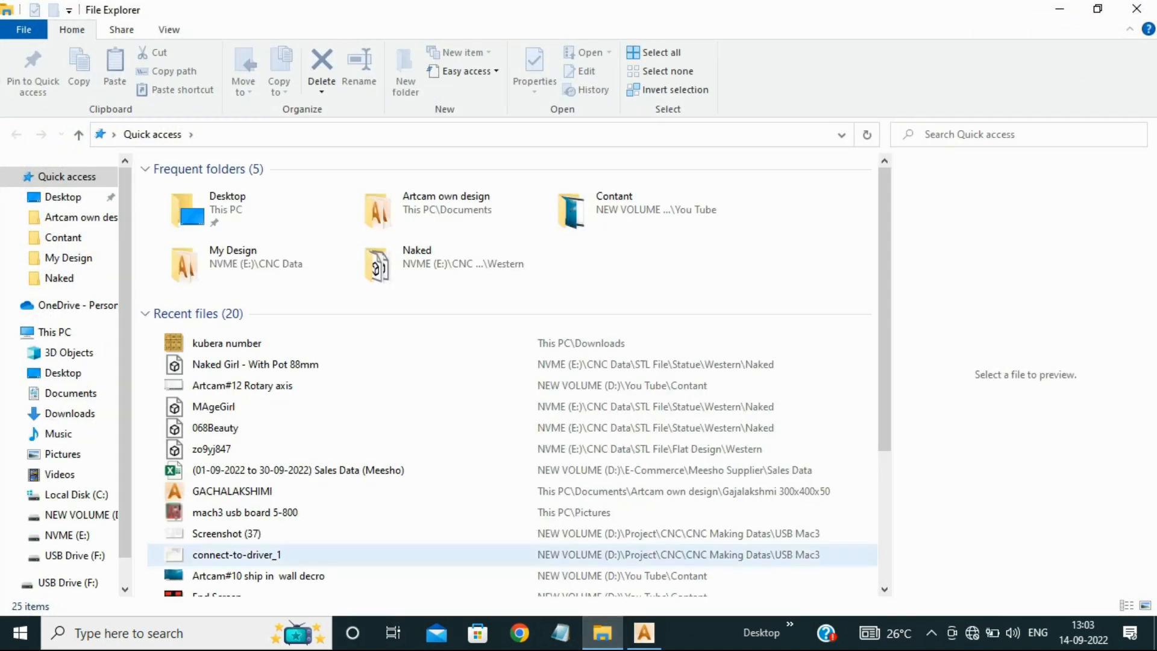
left_click(71, 393)
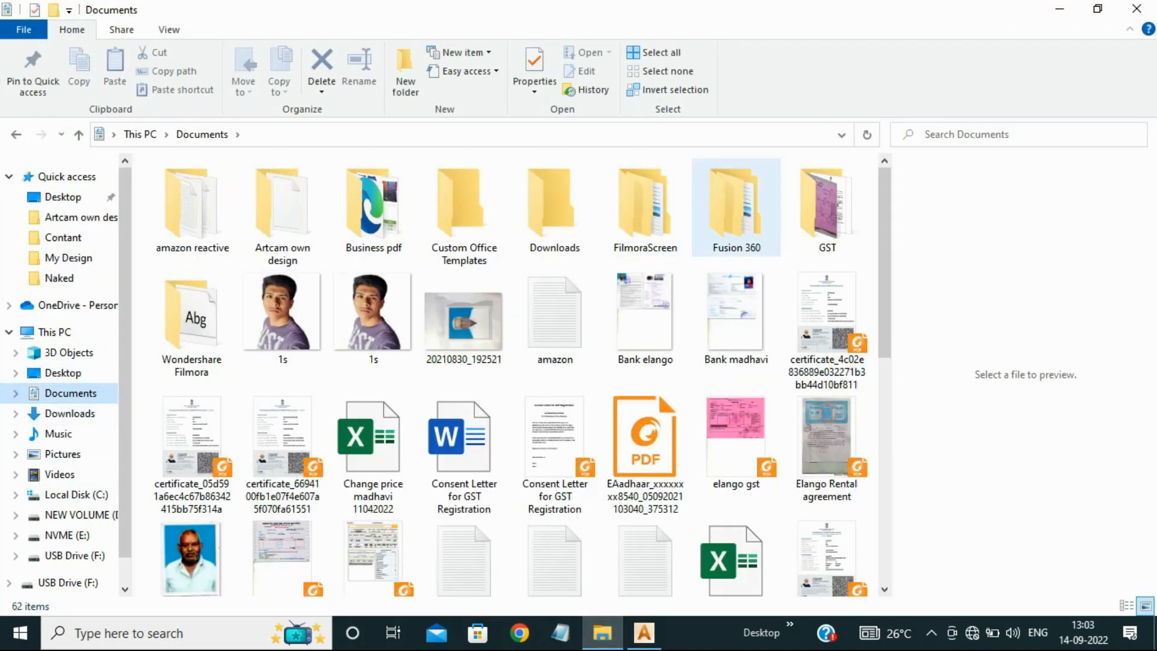
double_click(644, 208)
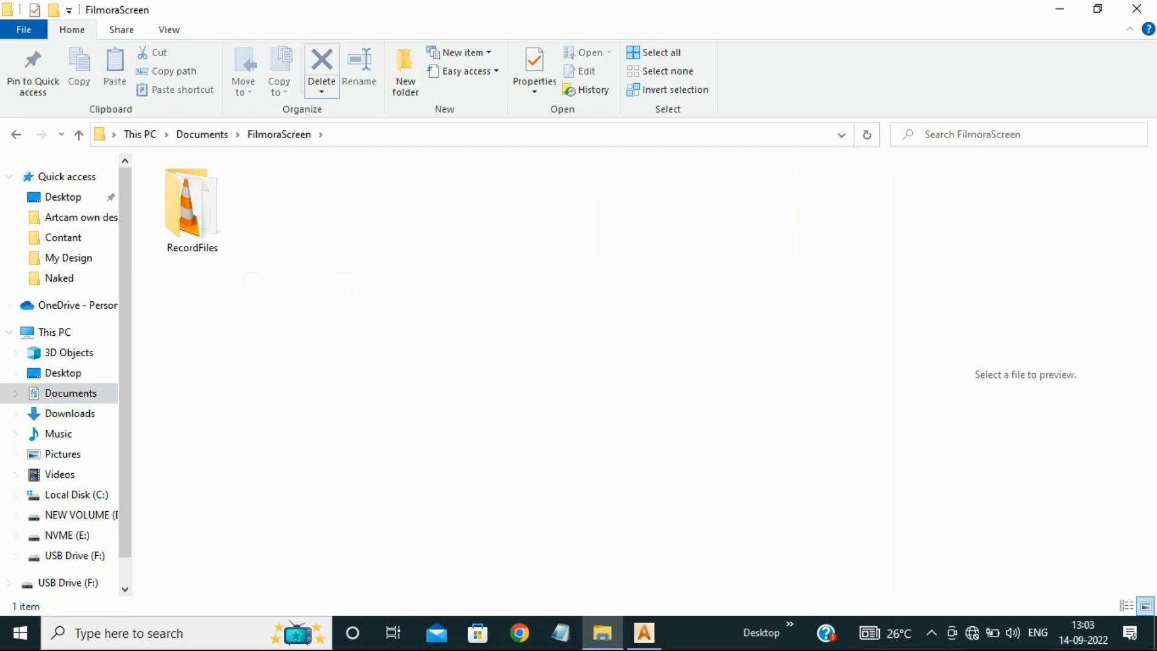
key("alt+Left")
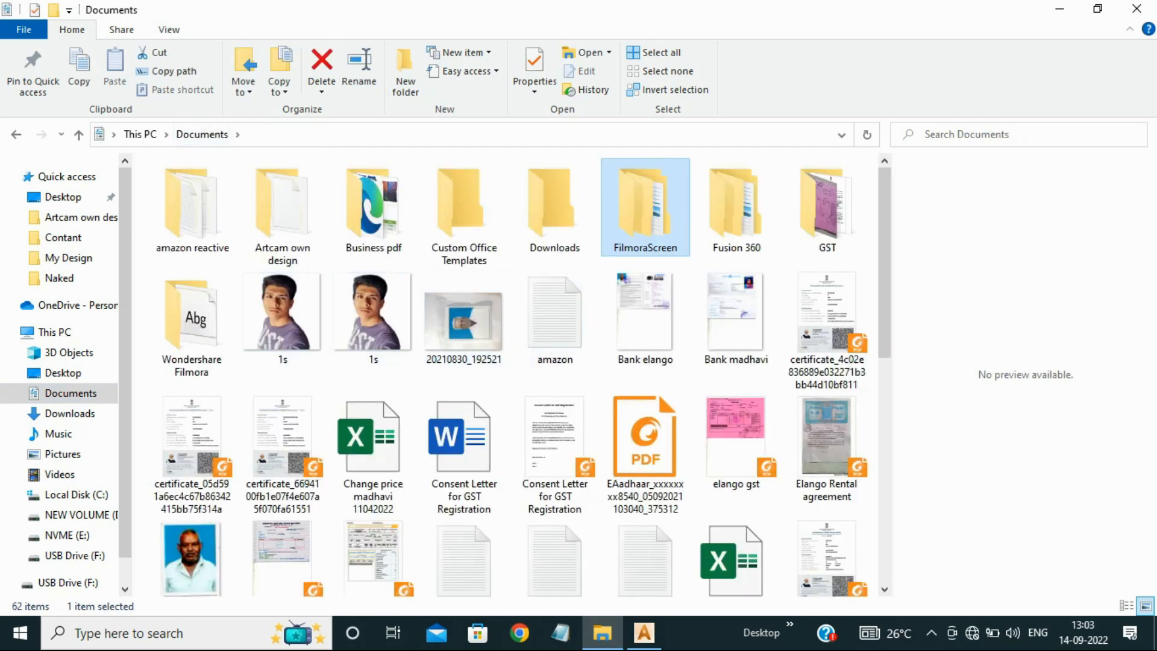
double_click(283, 205)
left_click(405, 71)
type("Ku")
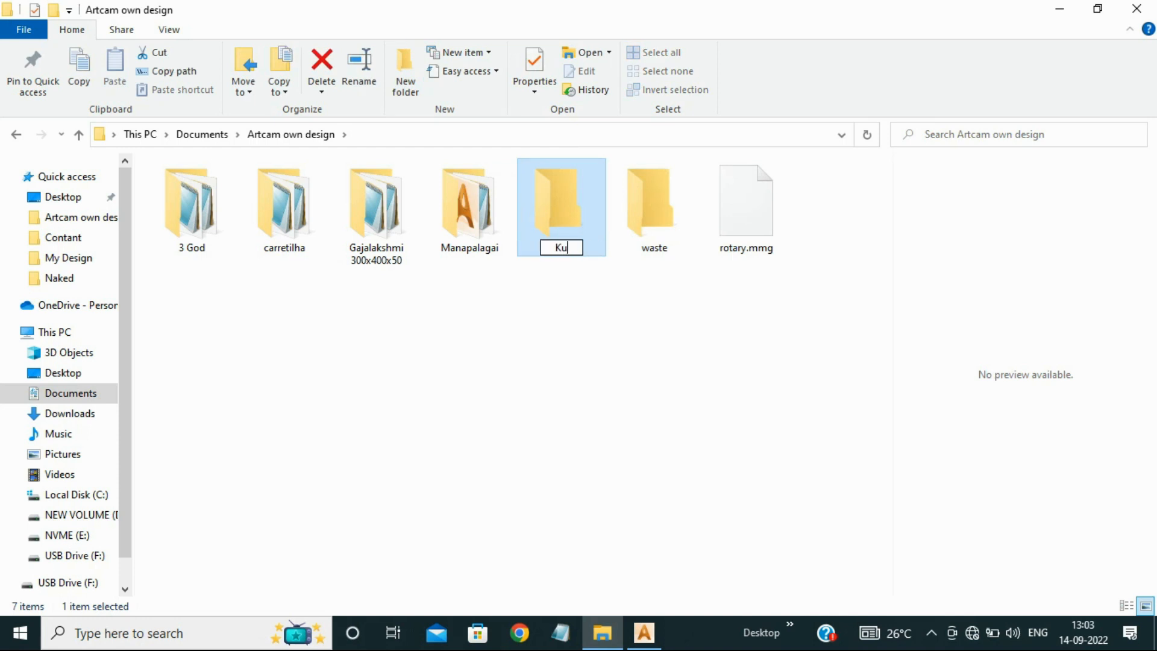
type("bera Number")
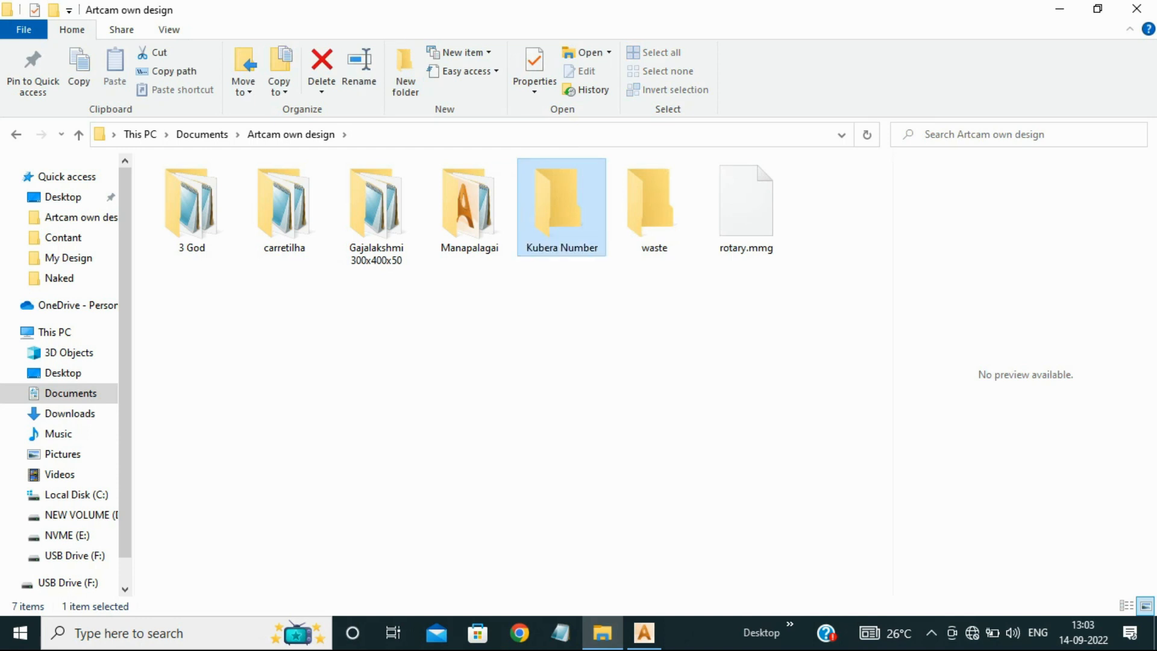
key("Return")
- Save the composite relief in the Kubera Number folder as a Windows Bitmap (*.bmp) file named bitmap
key("alt+Tab")
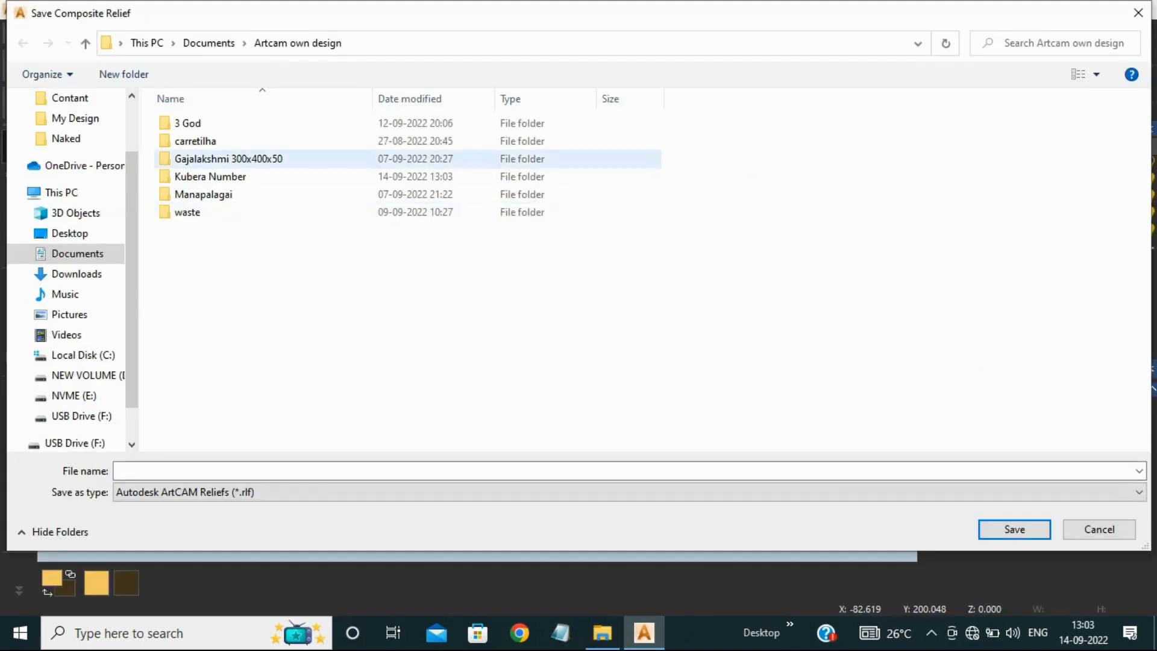
double_click(241, 176)
left_click(422, 492)
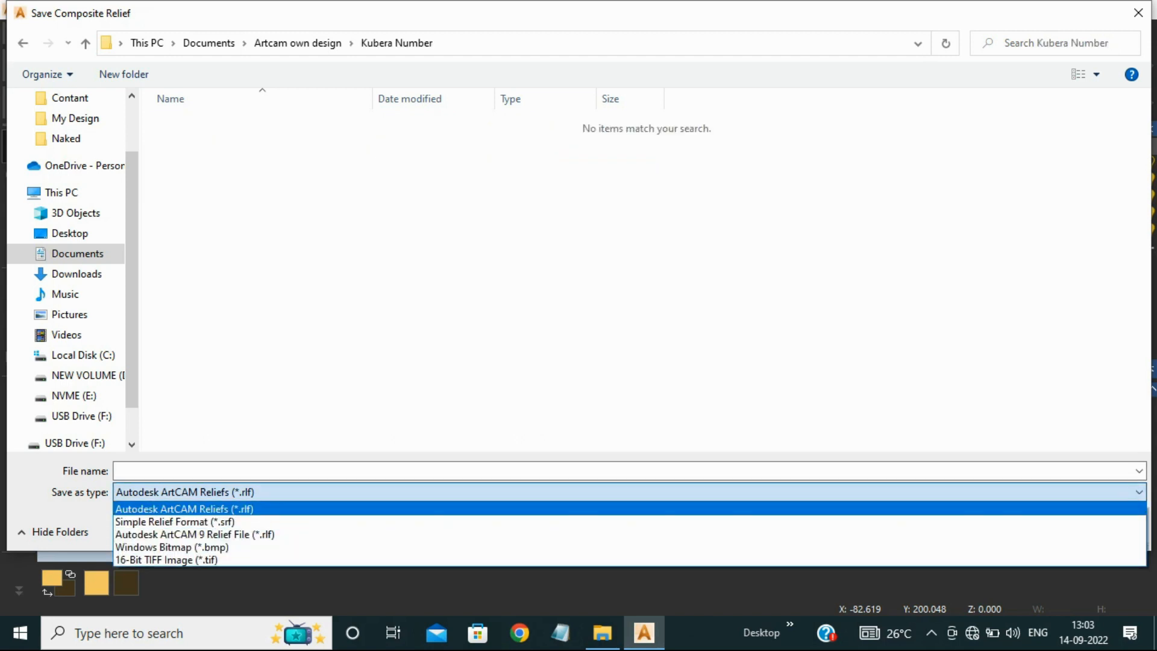
key("Return")
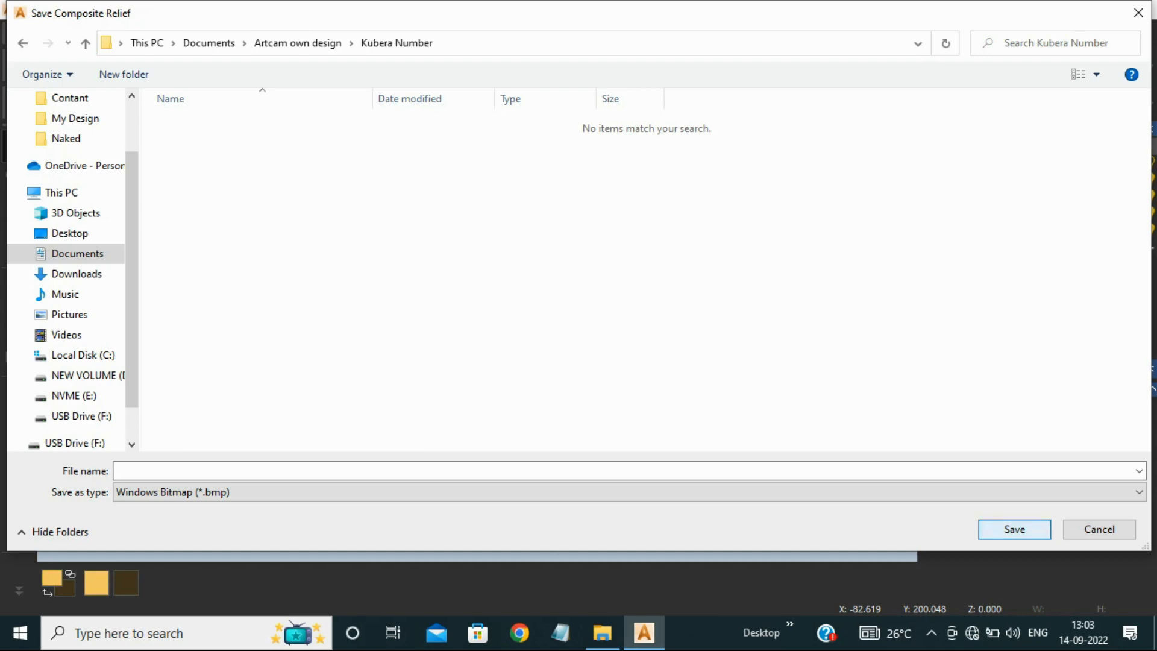
left_click(629, 471)
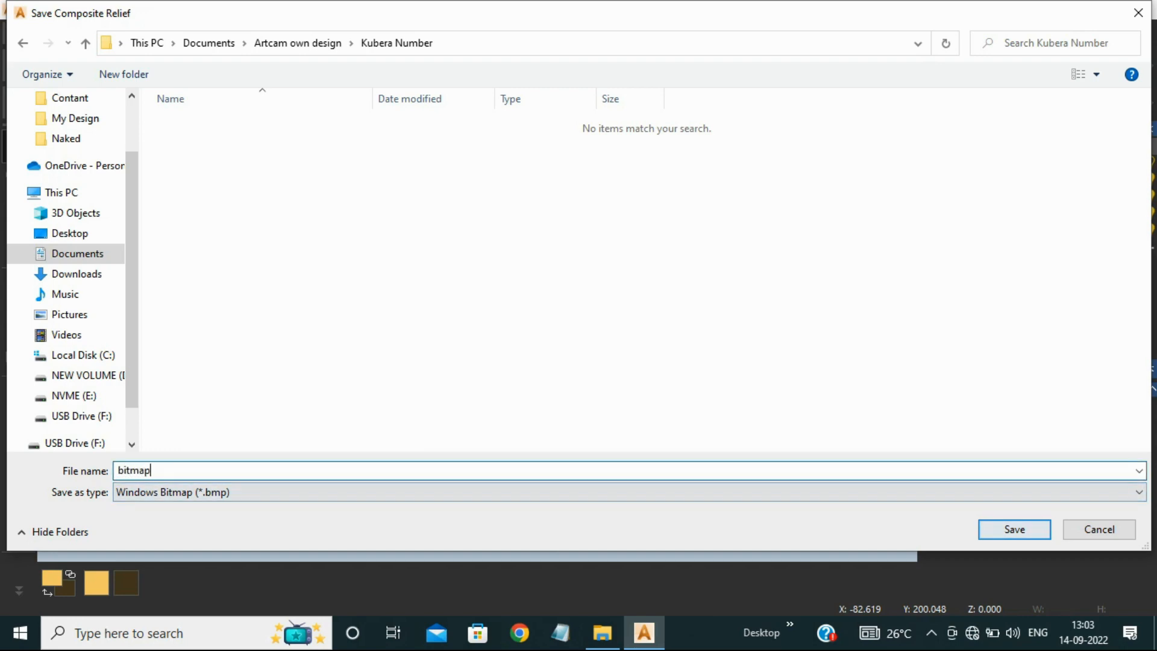
key("Return")
- Select all the number-grid vectors and, with the aspect ratio unlocked, scale them to 100 mm wide by 100 mm high
left_click_drag(306, 219, 690, 551)
left_click(19, 214)
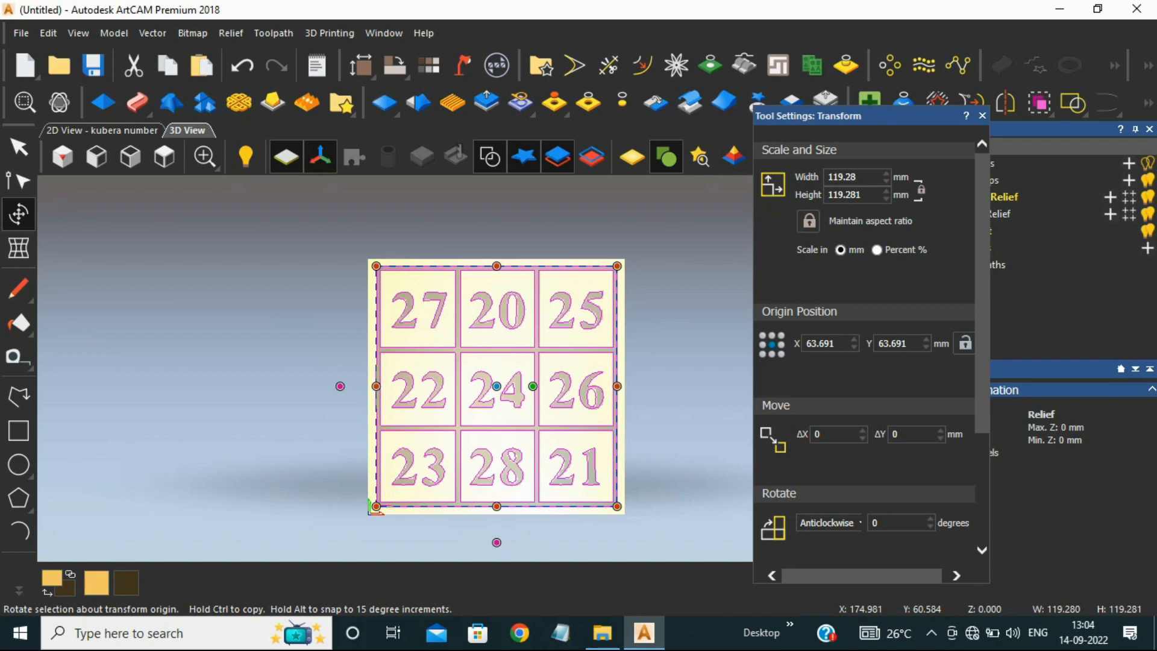
left_click(808, 220)
type("100")
key("Tab")
type("1")
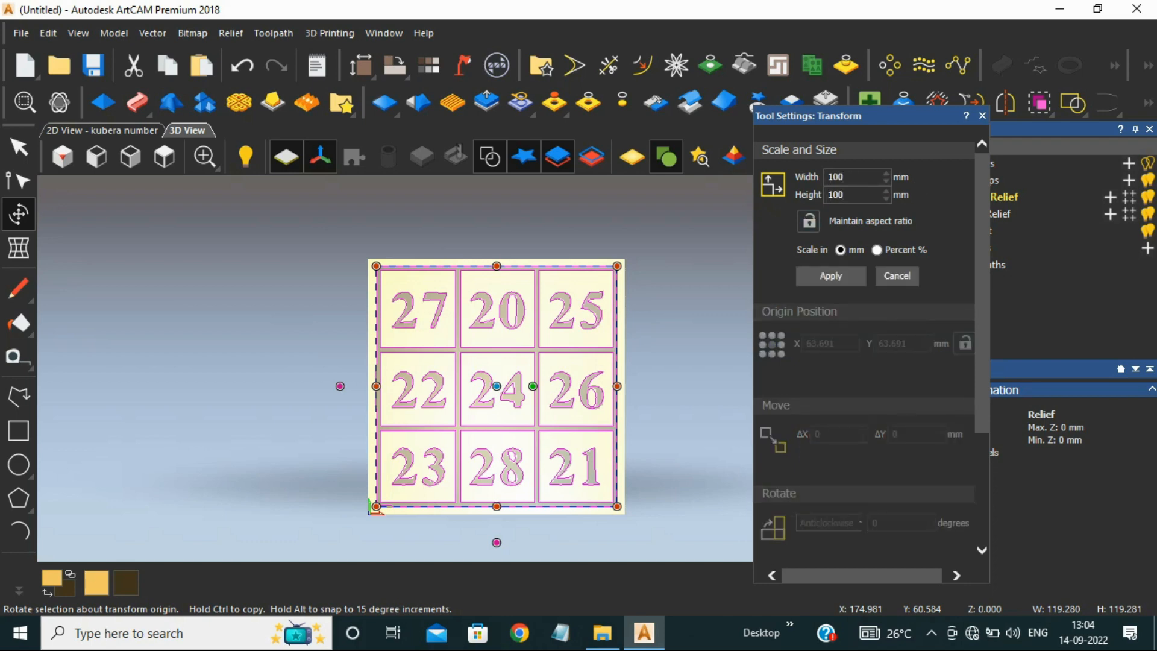
key("Return")
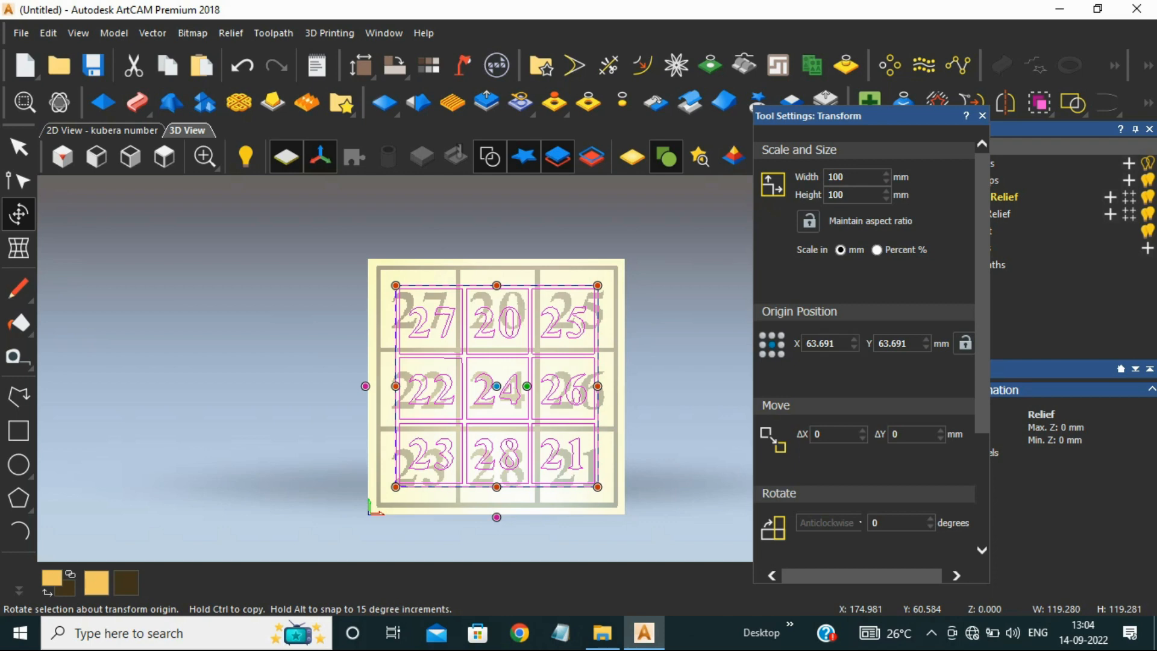
- Measure the horizontal gap between the model's left edge and the outer border of the number-grid vectors
scroll(864, 338, "down", 3)
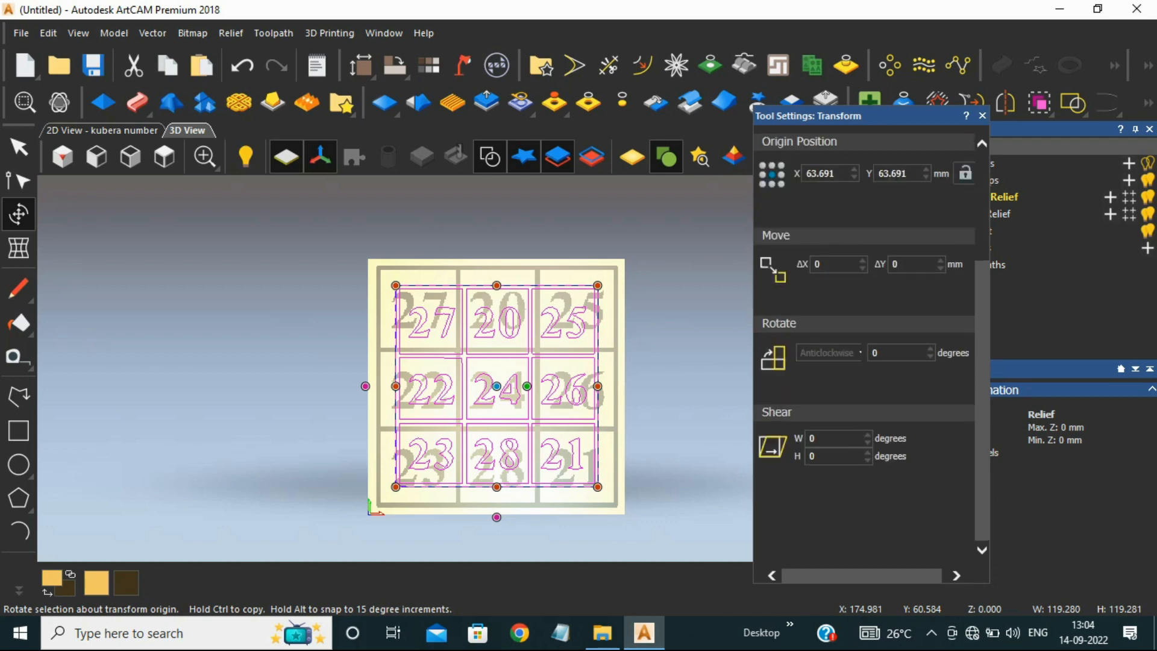
left_click(18, 357)
scroll(335, 355, "up", 2)
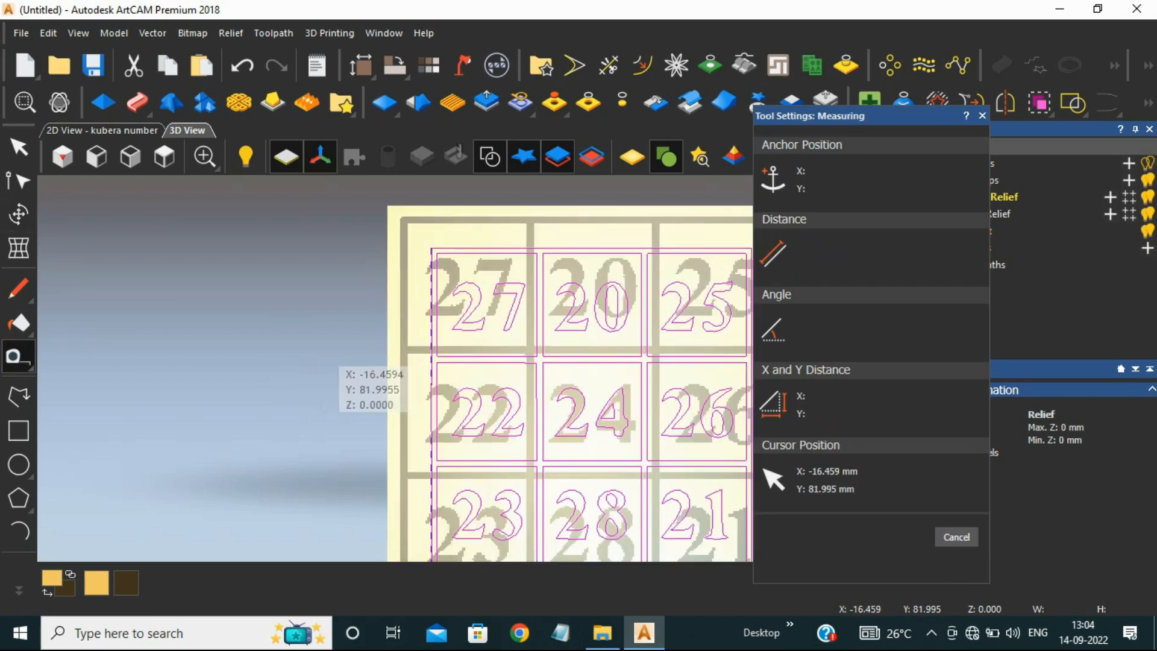
left_click_drag(387, 339, 431, 339)
scroll(432, 348, "up", 7)
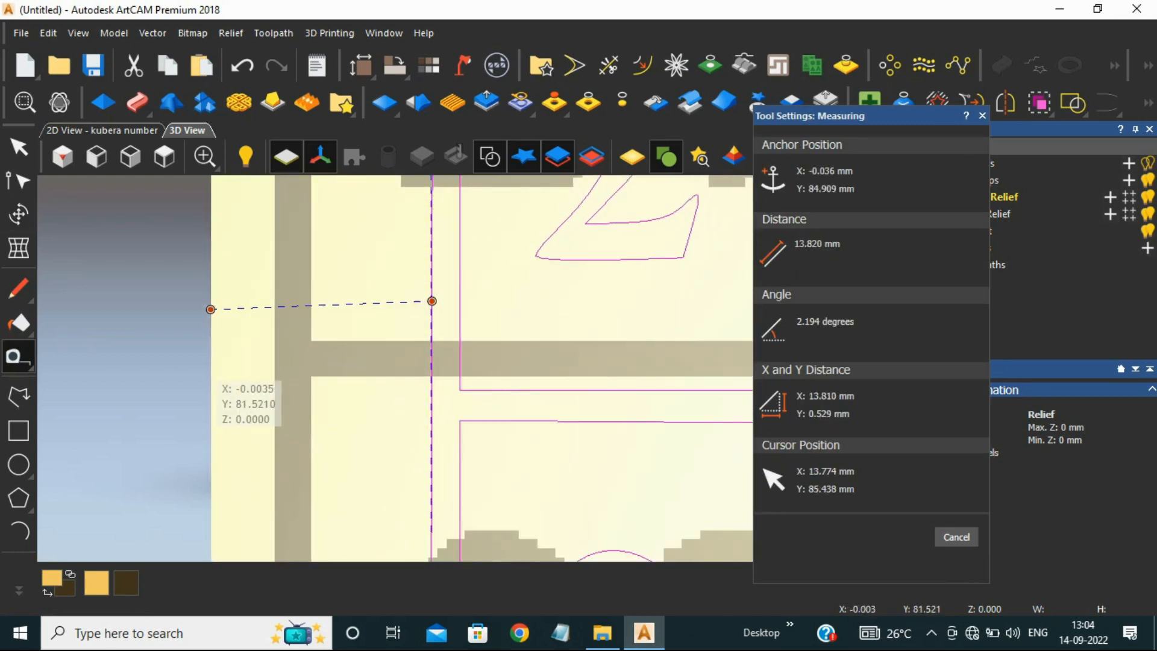
left_click_drag(210, 363, 431, 363)
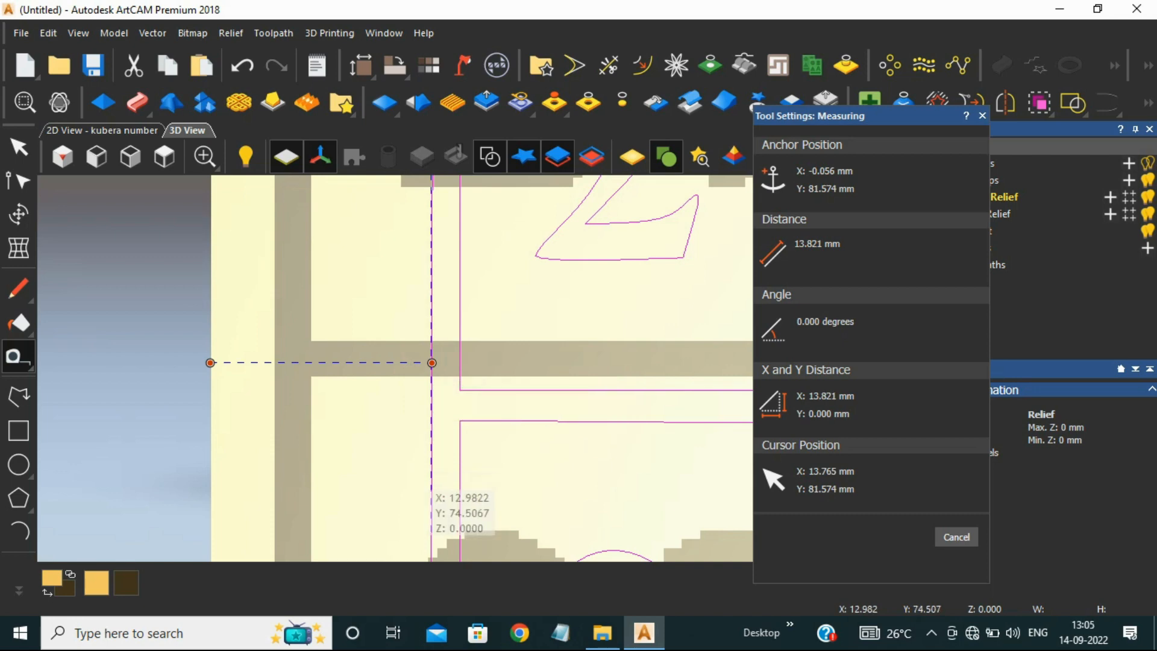
scroll(309, 365, "down", 2)
scroll(309, 365, "down", 4)
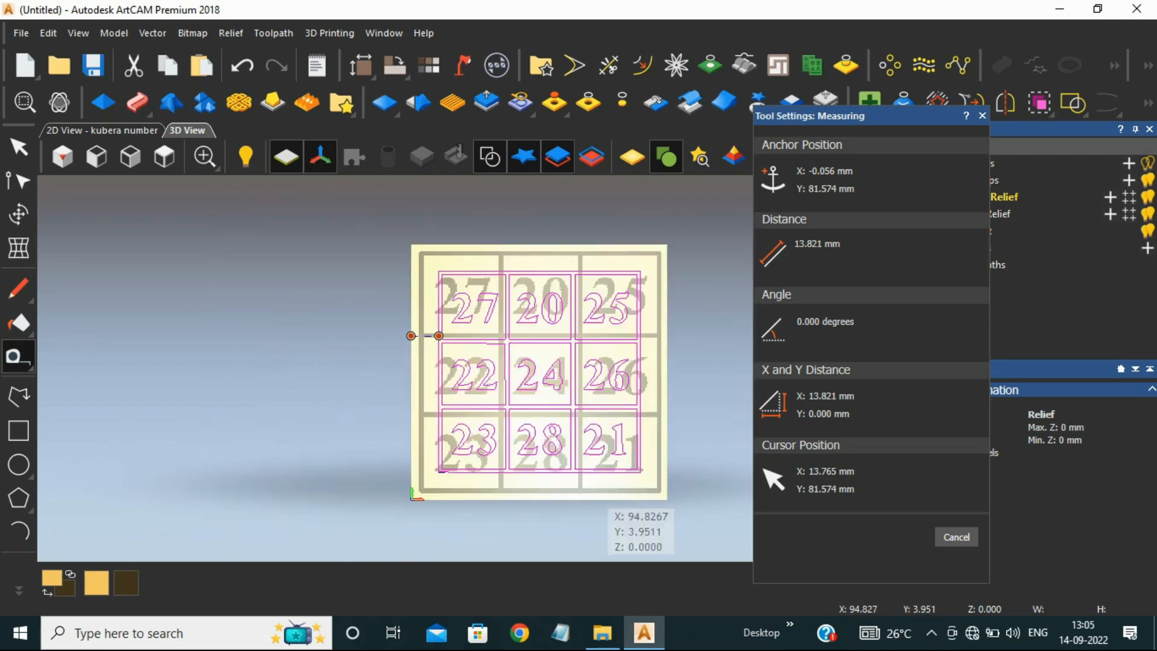
left_click(18, 147)
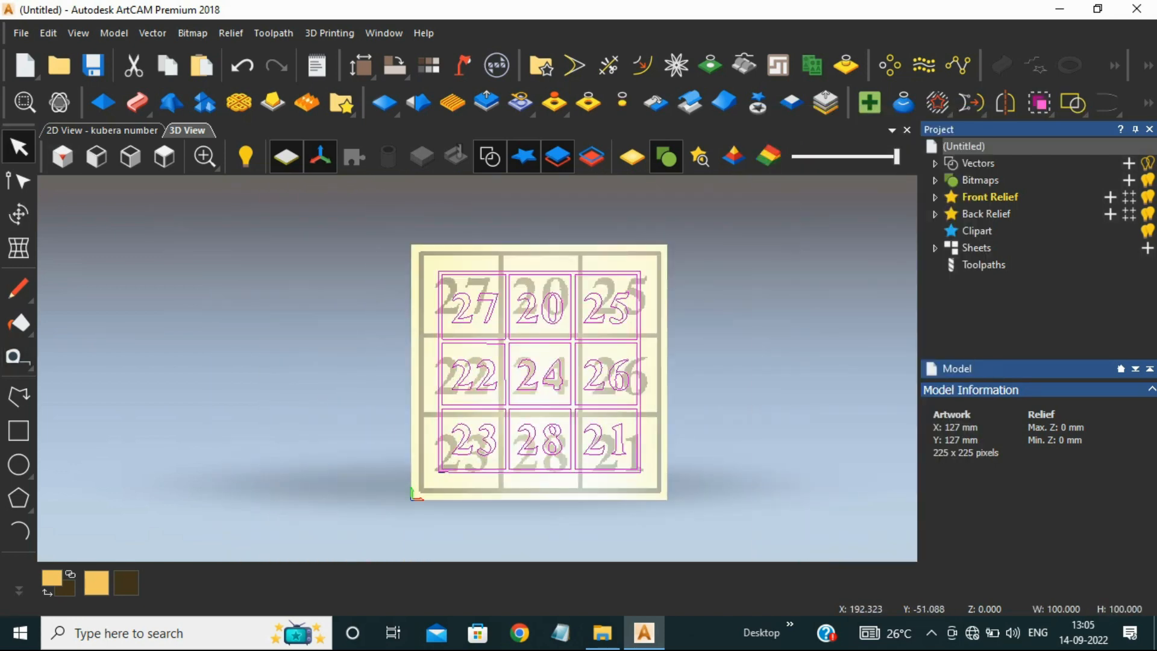
- Rescale the selected number-grid vectors to 101 mm wide by 101 mm high
left_click(19, 214)
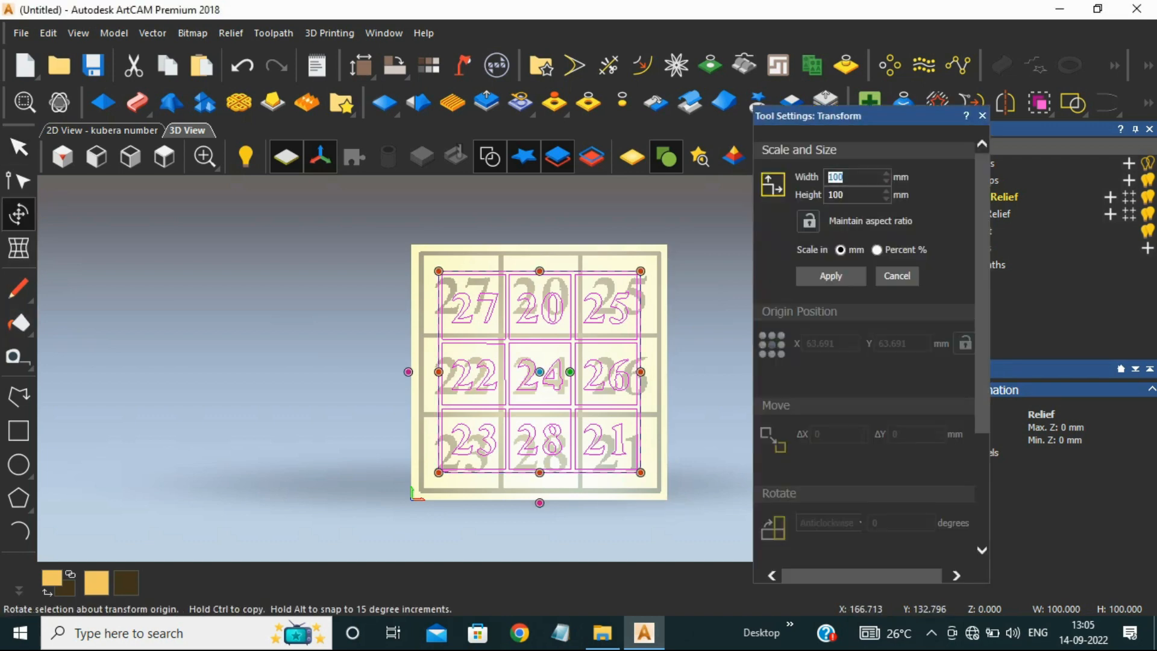
type("101")
key("Return")
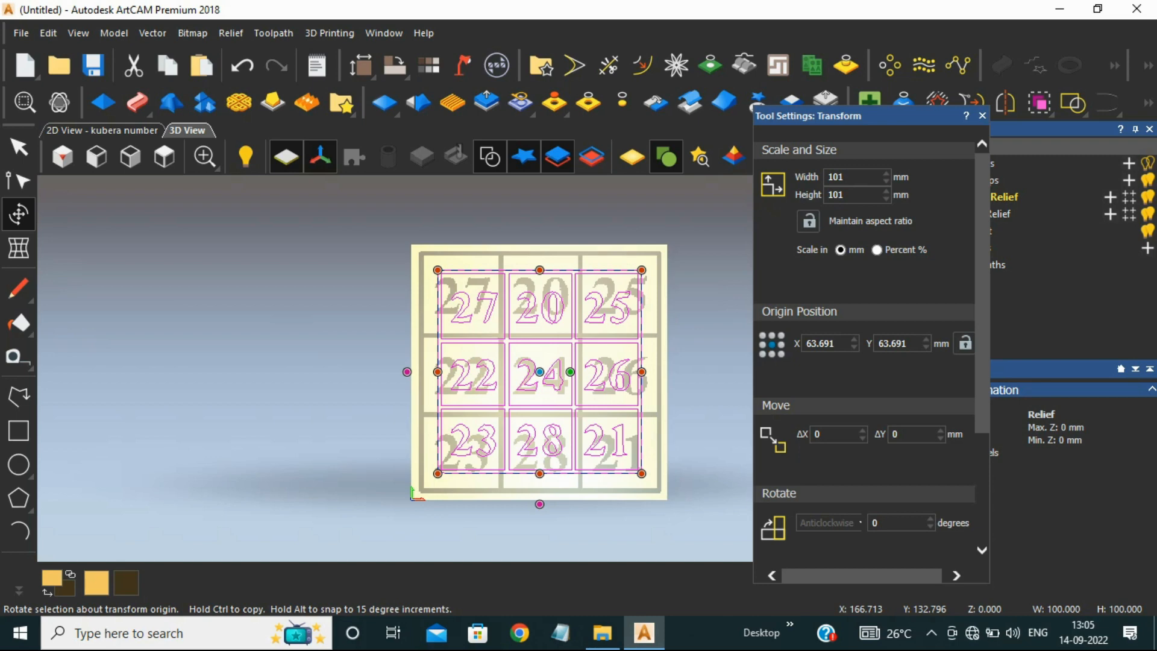
left_click(982, 115)
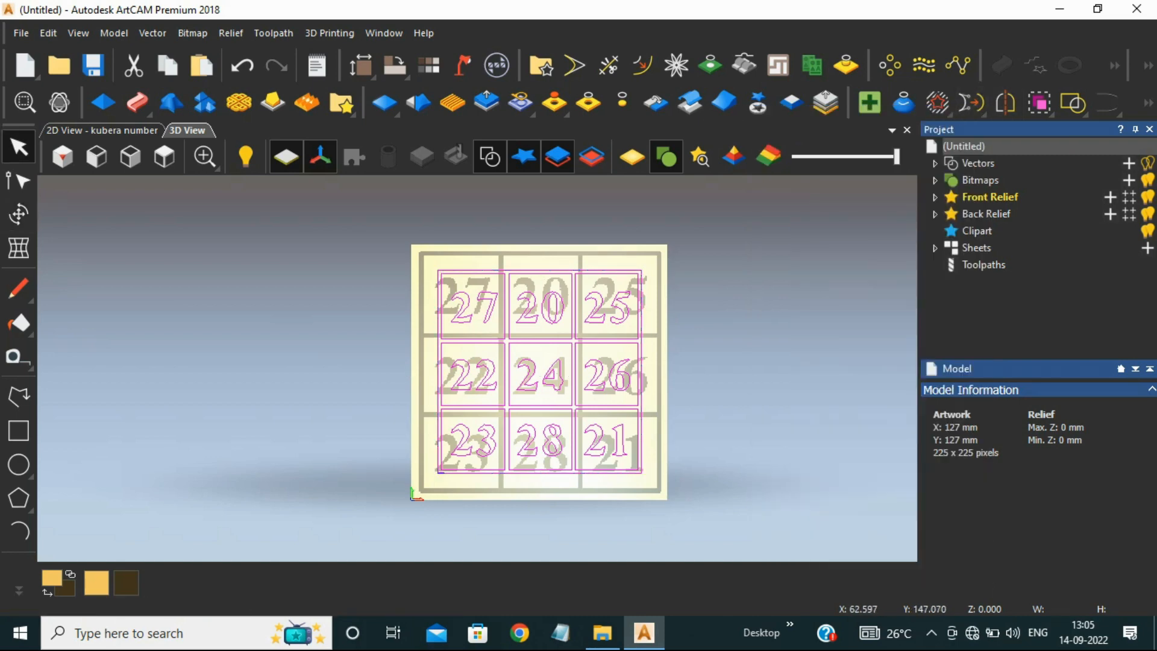
- Start a 2D profile toolpath on the selected vectors, cutting inside them with a finish depth of 2 mm
left_click(983, 265)
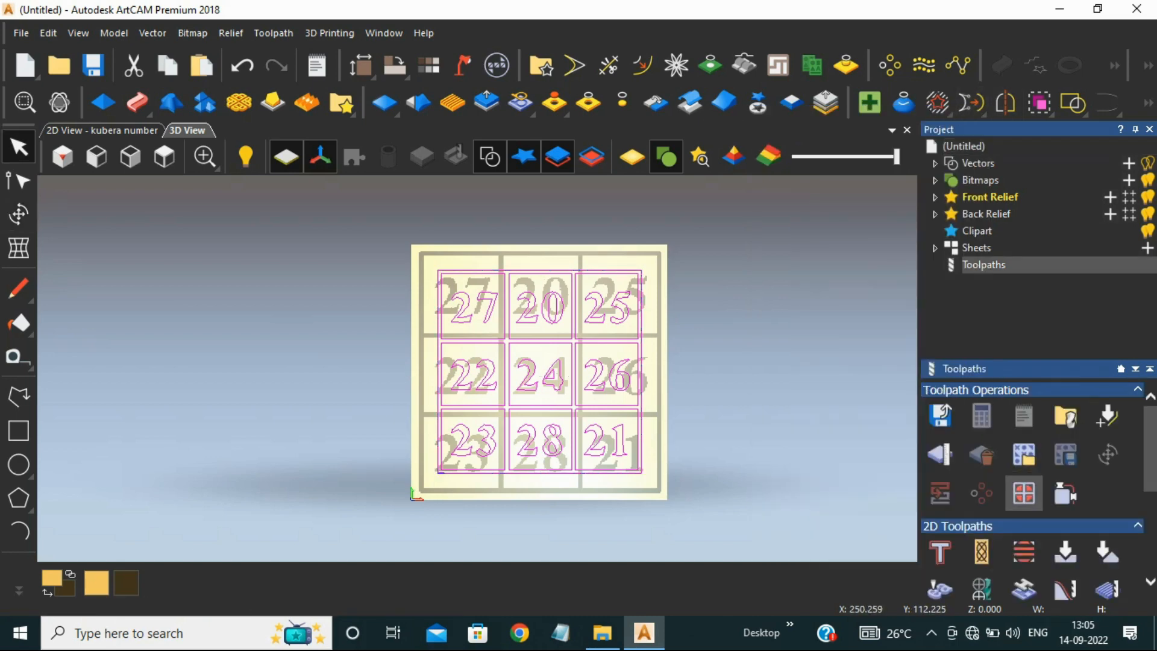
scroll(1023, 454, "down", 2)
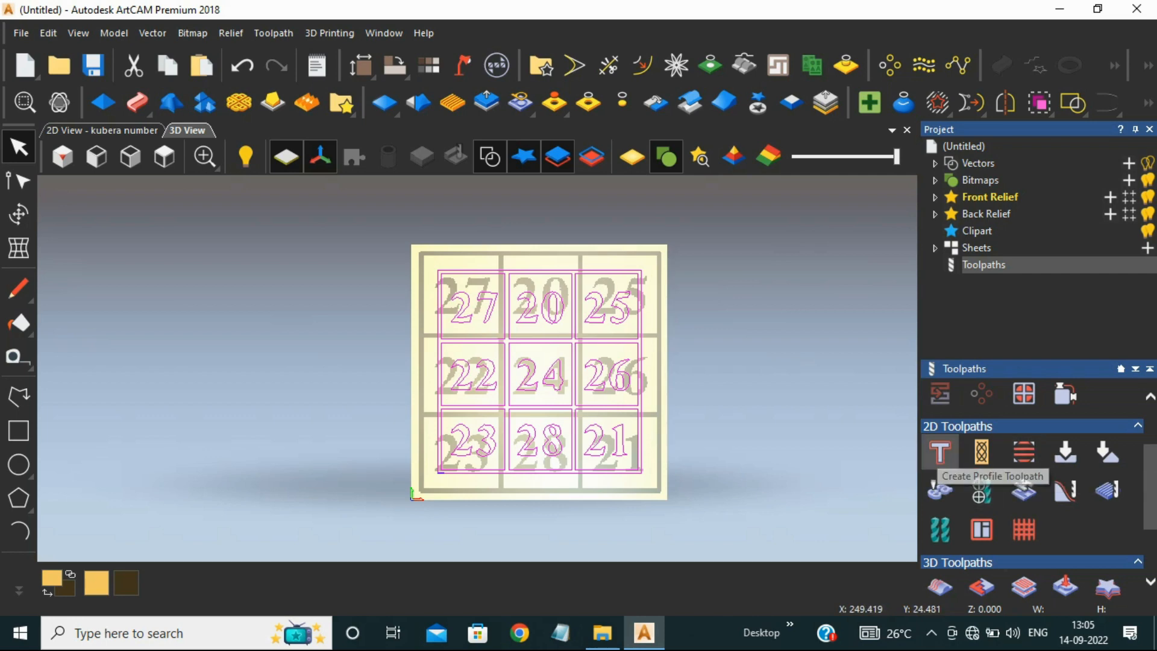
left_click(939, 453)
left_click(730, 179)
left_click(726, 198)
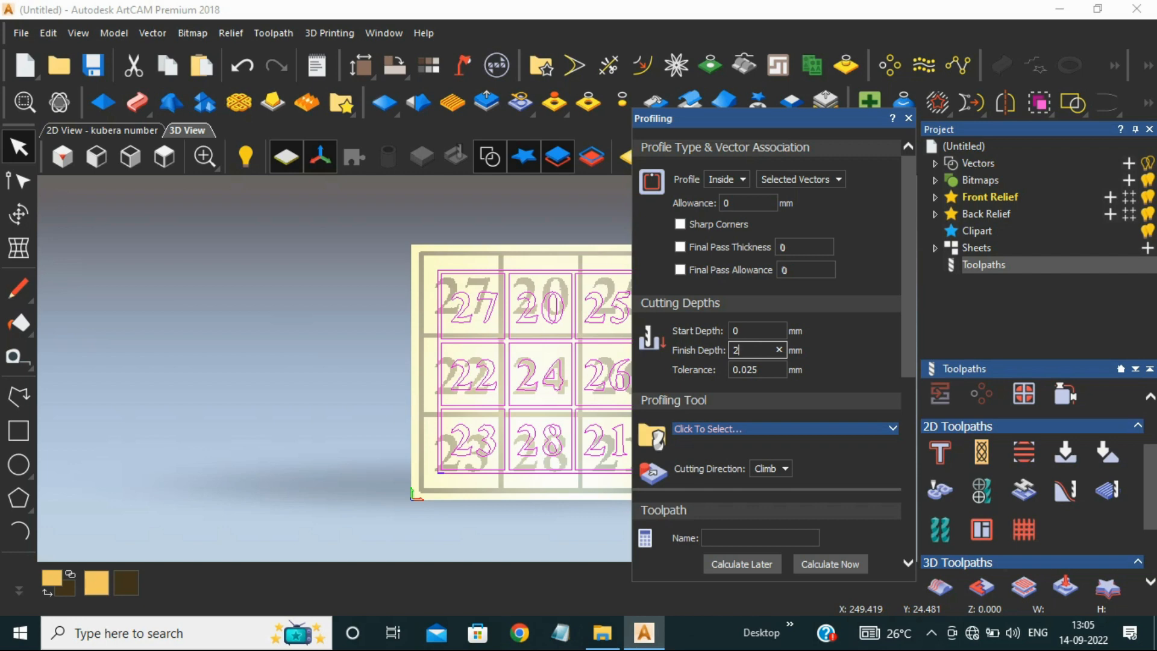
- Choose End Mill 3 mm from the Wood or Plastic roughing and 2D finishing tools as the profiling tool
scroll(765, 361, "down", 3)
left_click(753, 293)
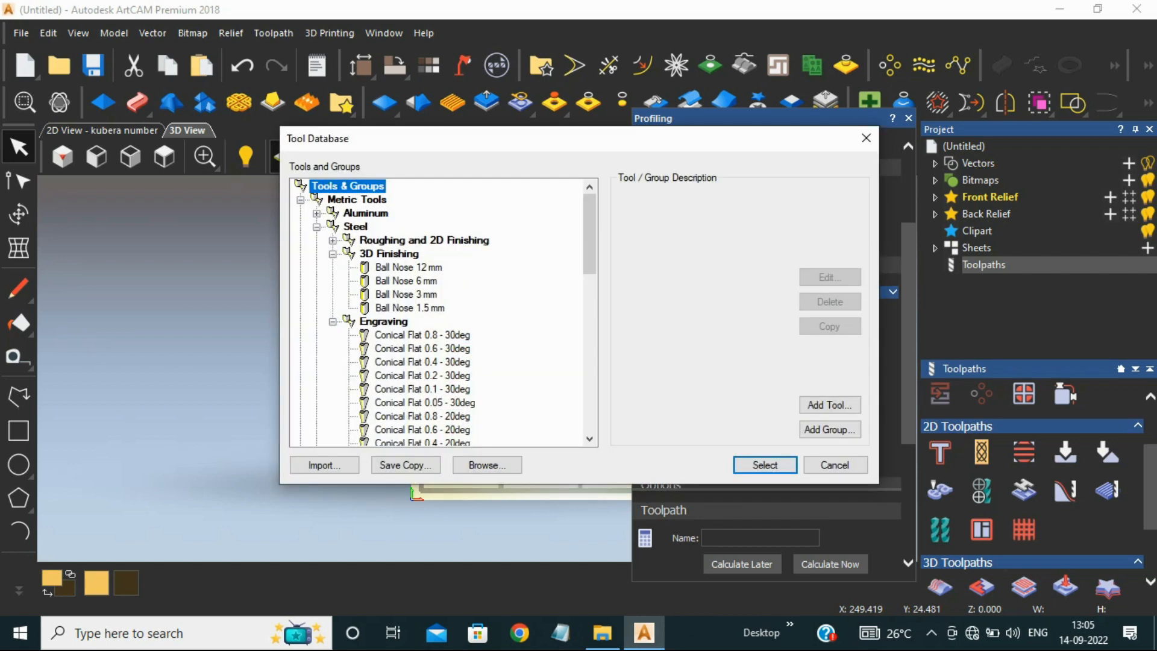
scroll(442, 313, "down", 6)
left_click(402, 388)
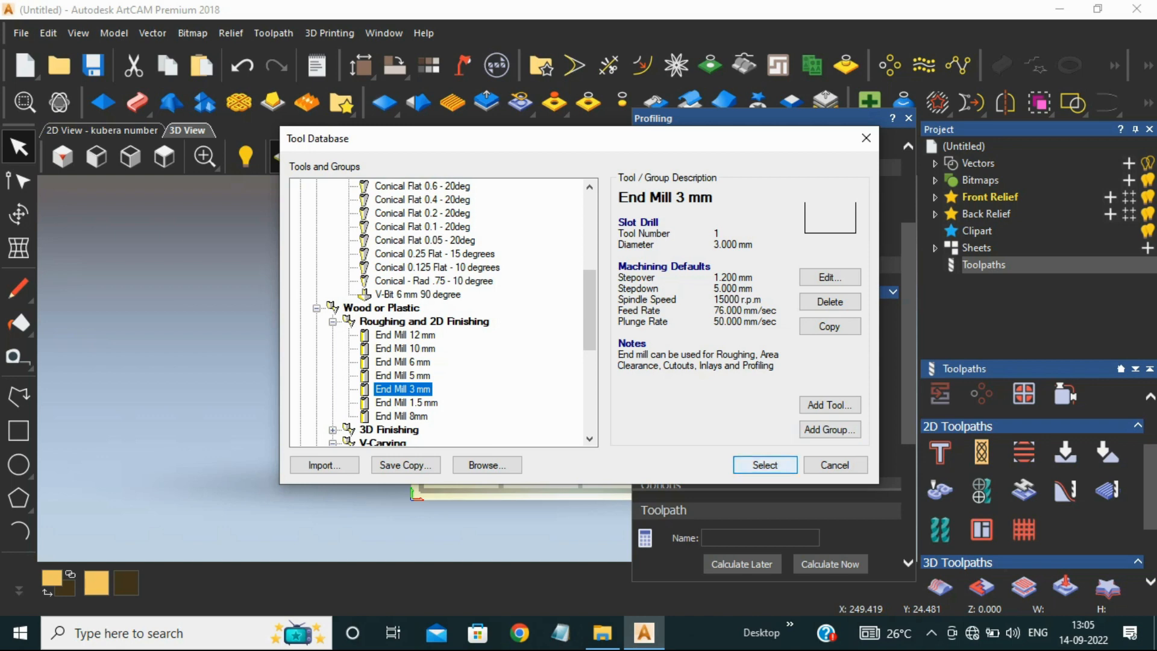
left_click(764, 464)
- Set the end mill's stepover to 1.5 mm, stepdown to 2 mm, and feed and plunge rates to 10 mm/sec
scroll(766, 301, "down", 2)
left_click(747, 311)
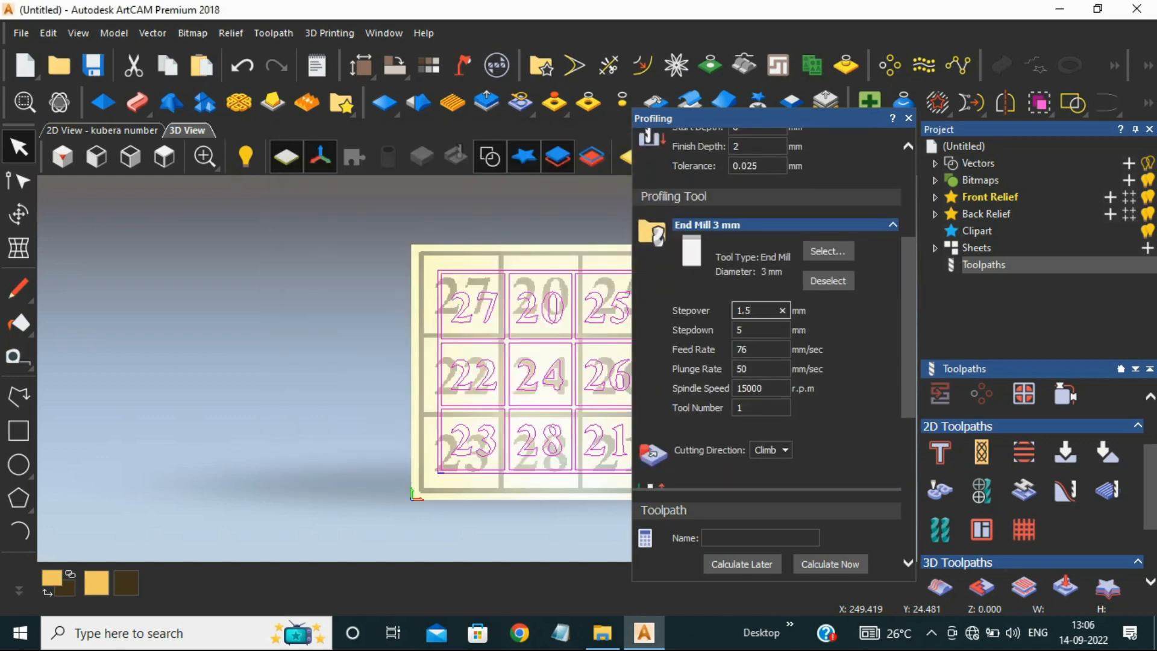
key("Tab")
type("2")
key("Tab")
type("10")
key("Tab")
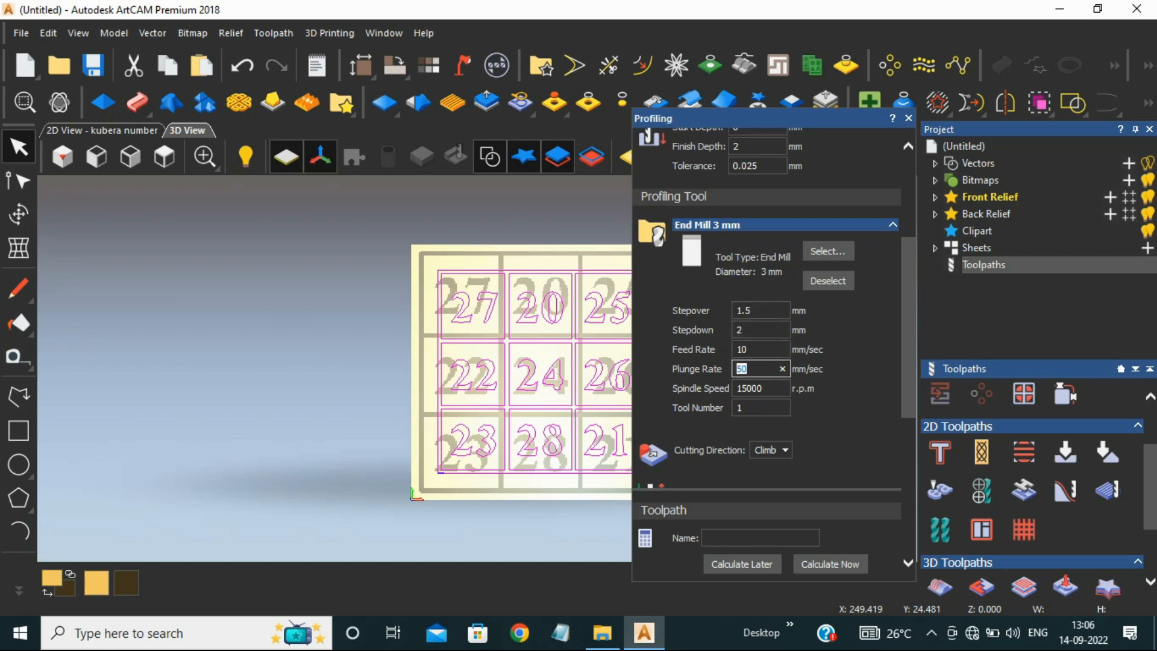
type("10")
scroll(765, 338, "down", 5)
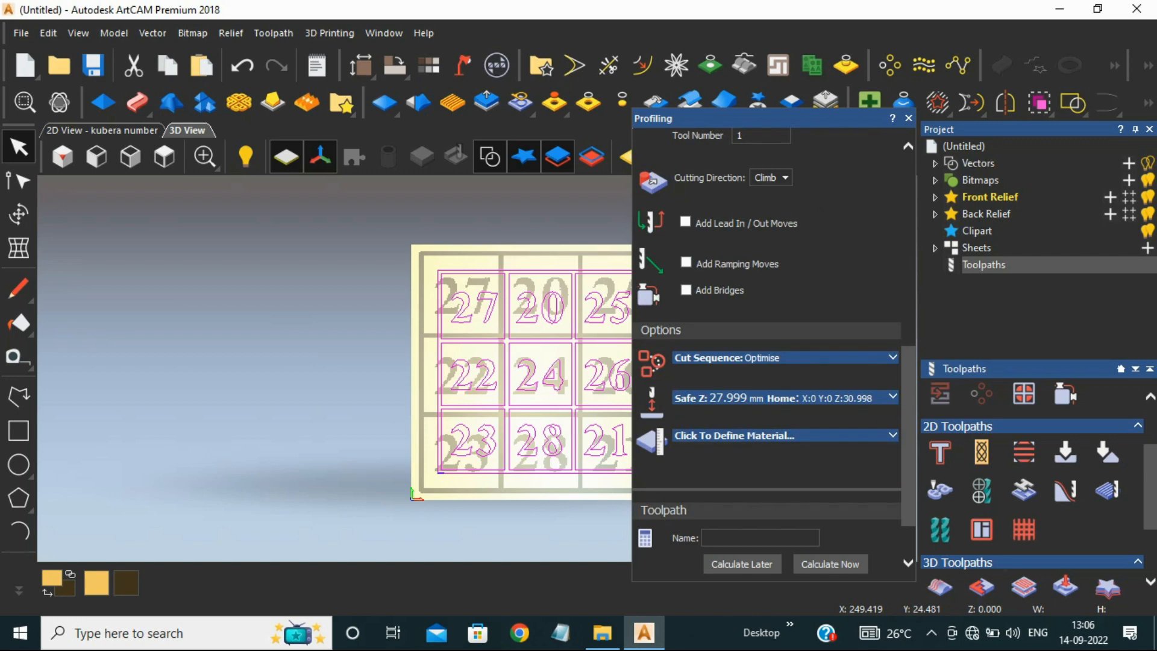
- Define the material for the model with a thickness of 20 mm
scroll(765, 337, "down", 1)
left_click(734, 367)
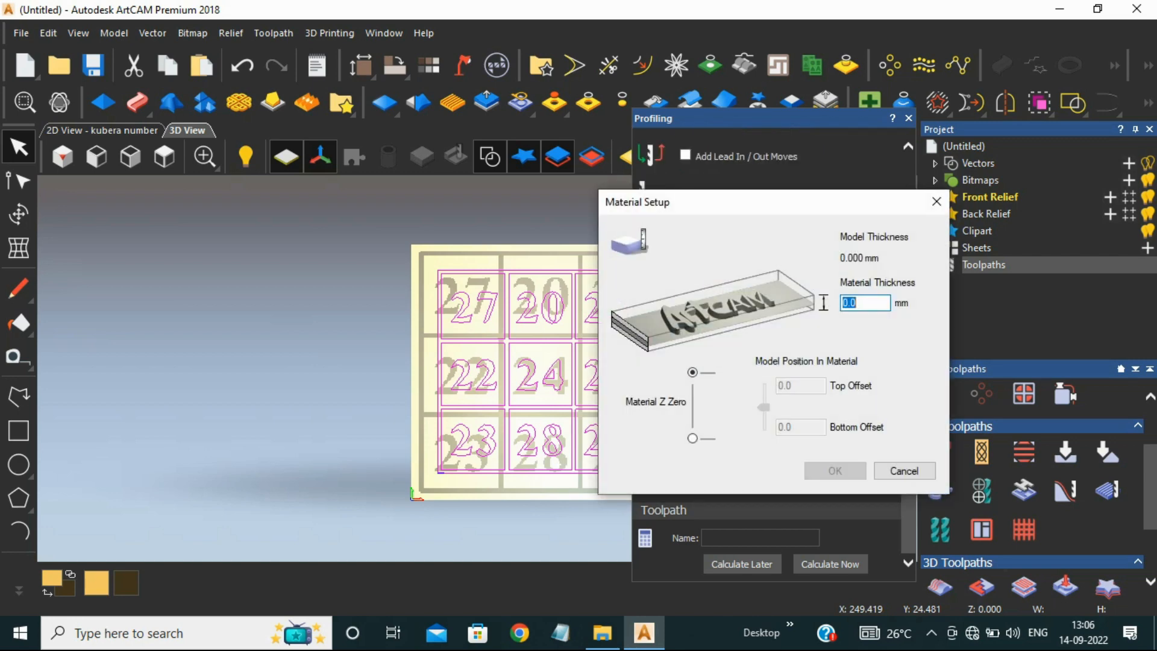
type("20")
key("Return")
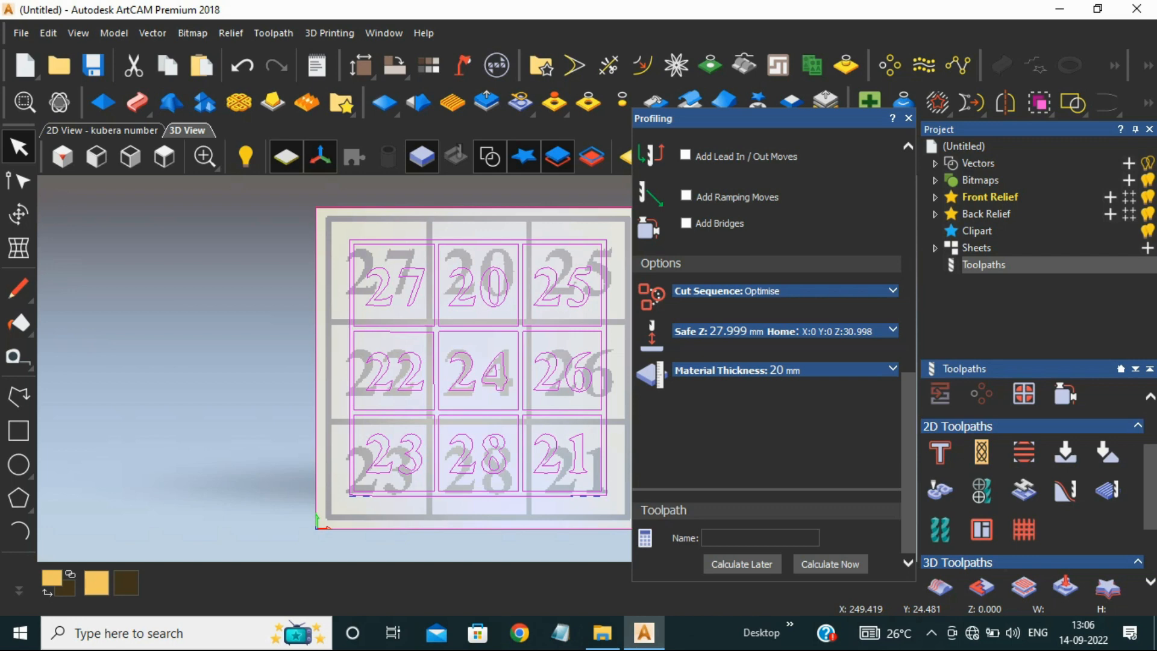
- Calculate the inside profile toolpath and simulate it at fast speed to inspect the cuts around the numbers
left_click(829, 563)
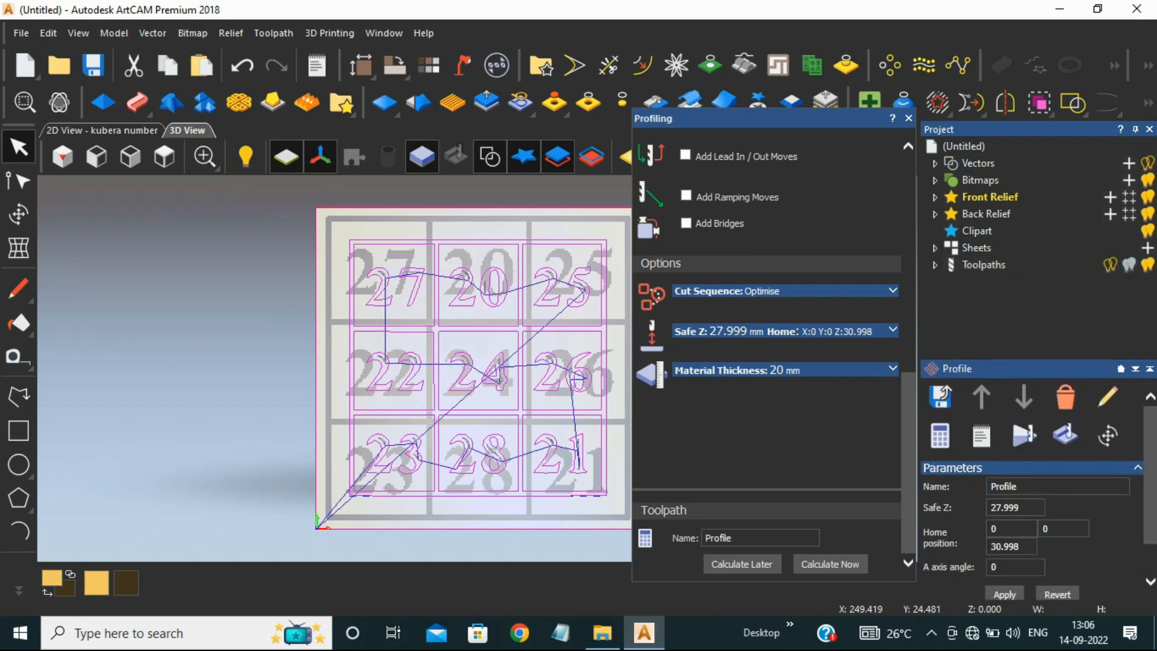
left_click(908, 117)
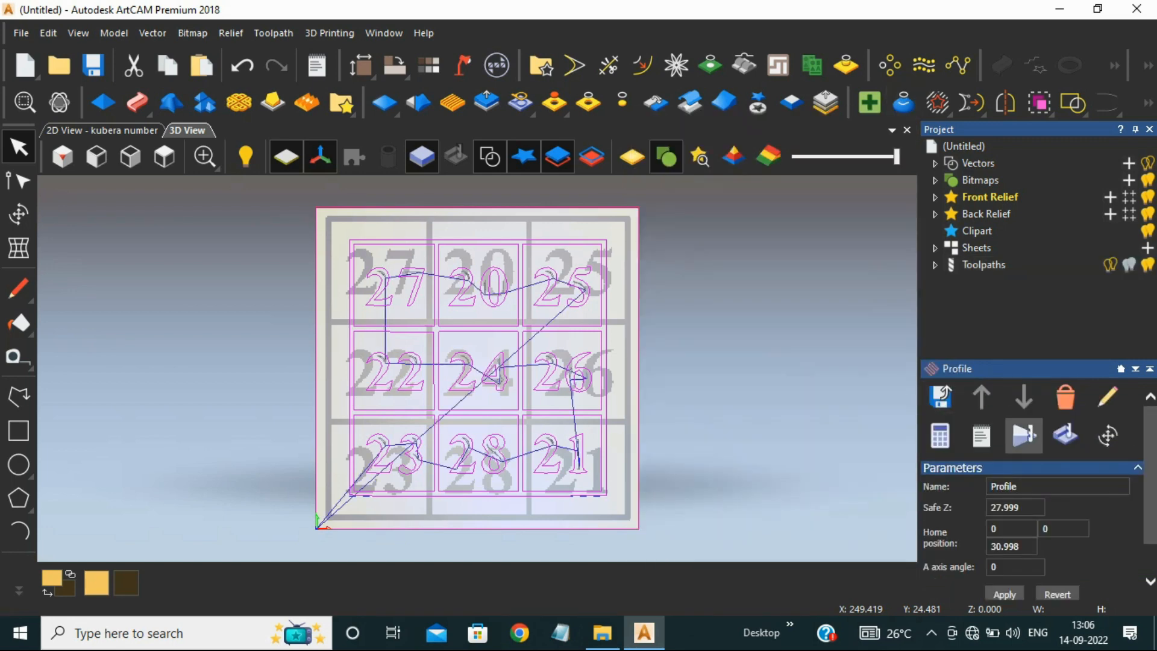
left_click(1024, 434)
left_click(652, 460)
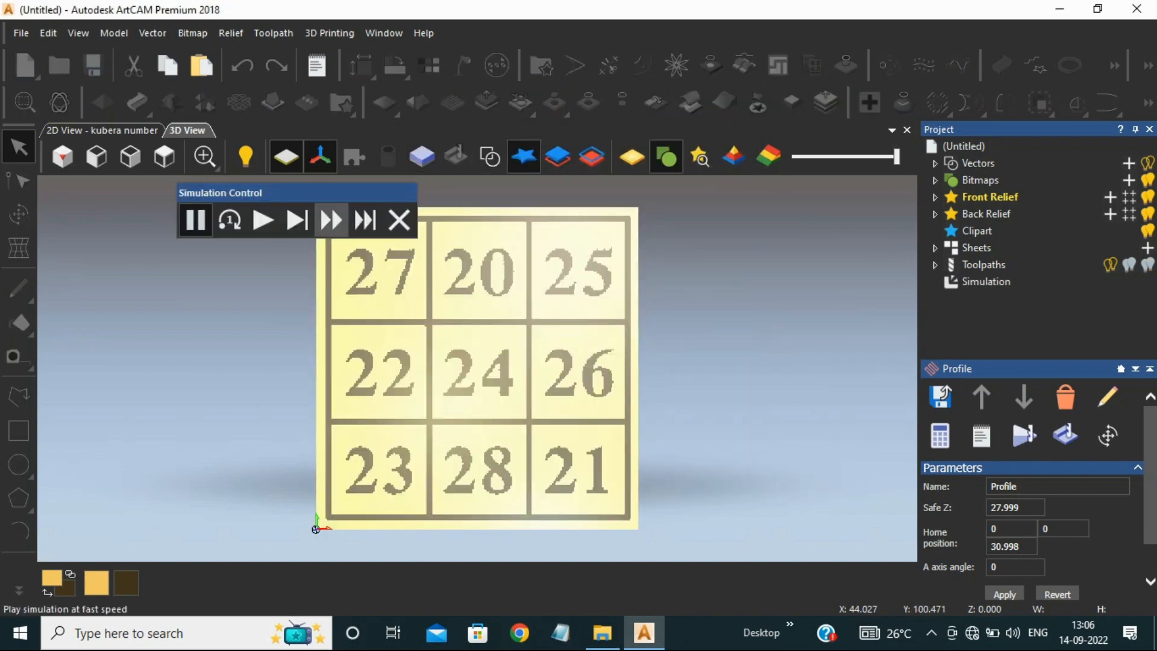
scroll(367, 271, "up", 5)
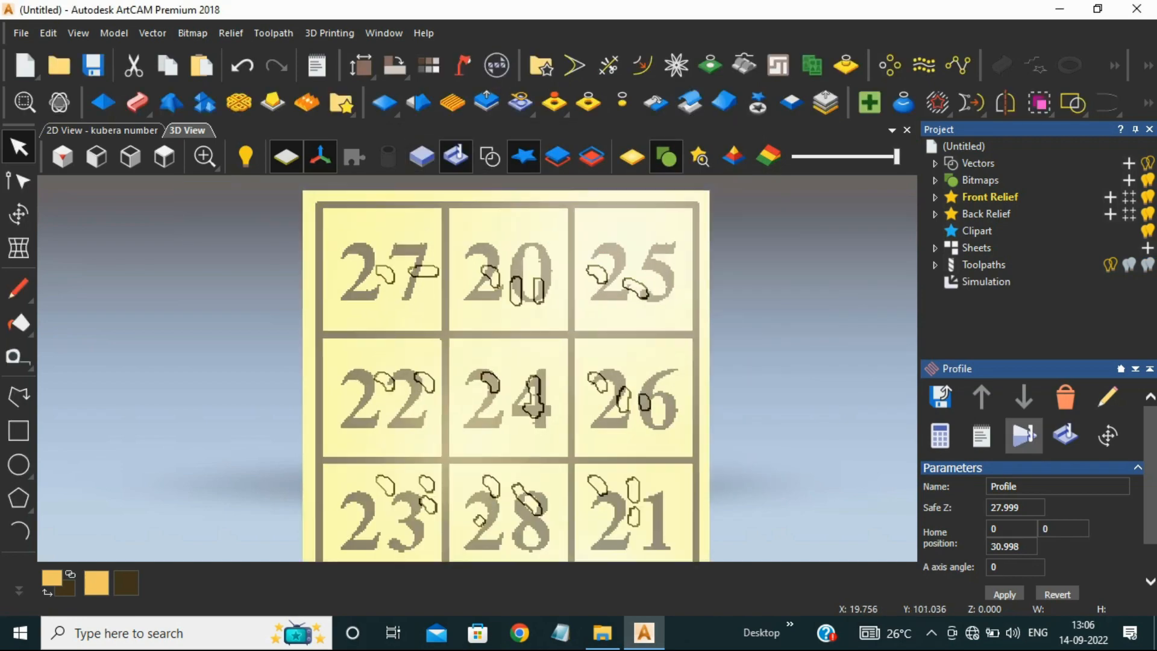
left_click_drag(468, 348, 470, 320)
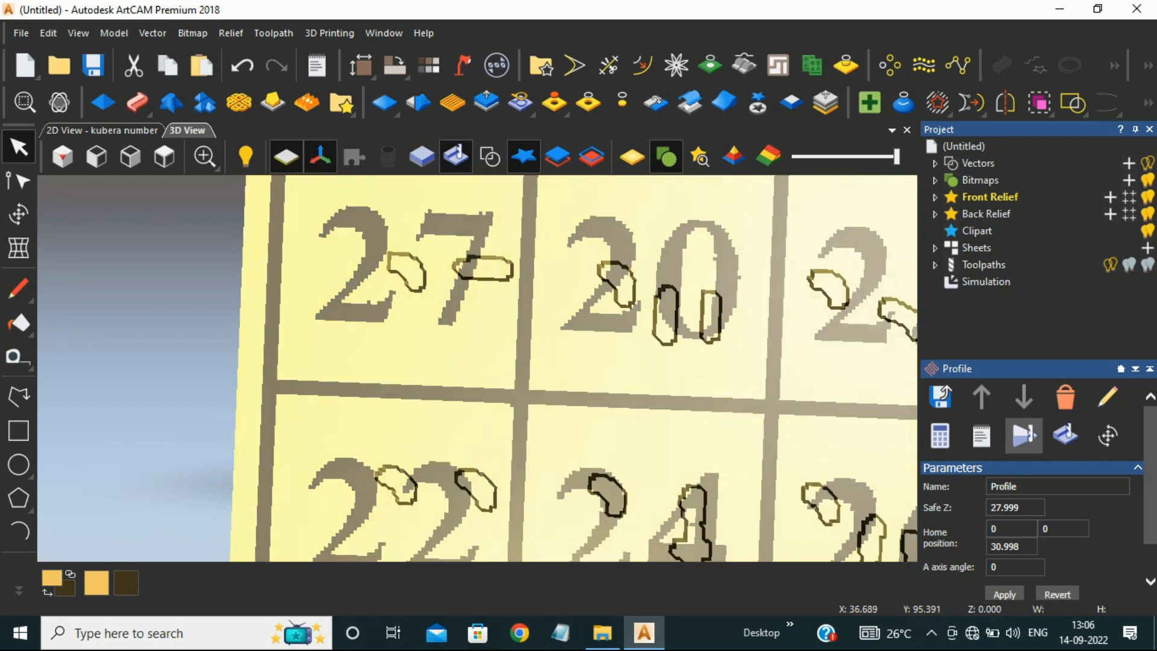
scroll(470, 349, "down", 5)
scroll(494, 422, "down", 3)
scroll(494, 422, "up", 3)
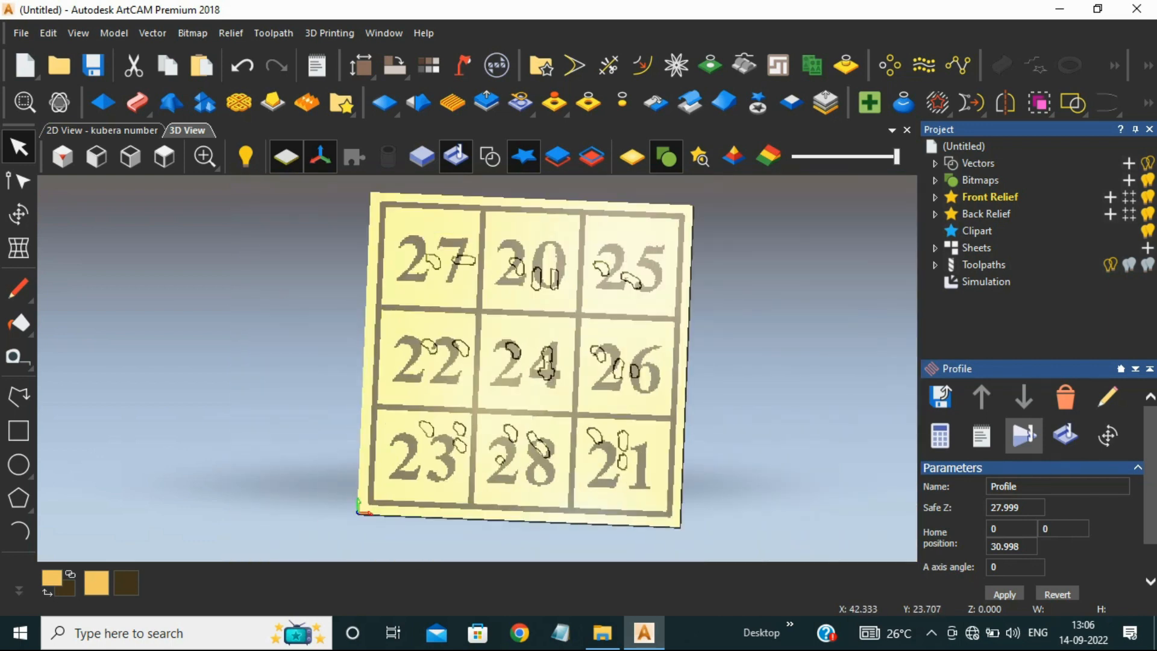
- Delete the simulation and the profile toolpath, and return to the 2D view of the kubera number model
left_click(985, 281)
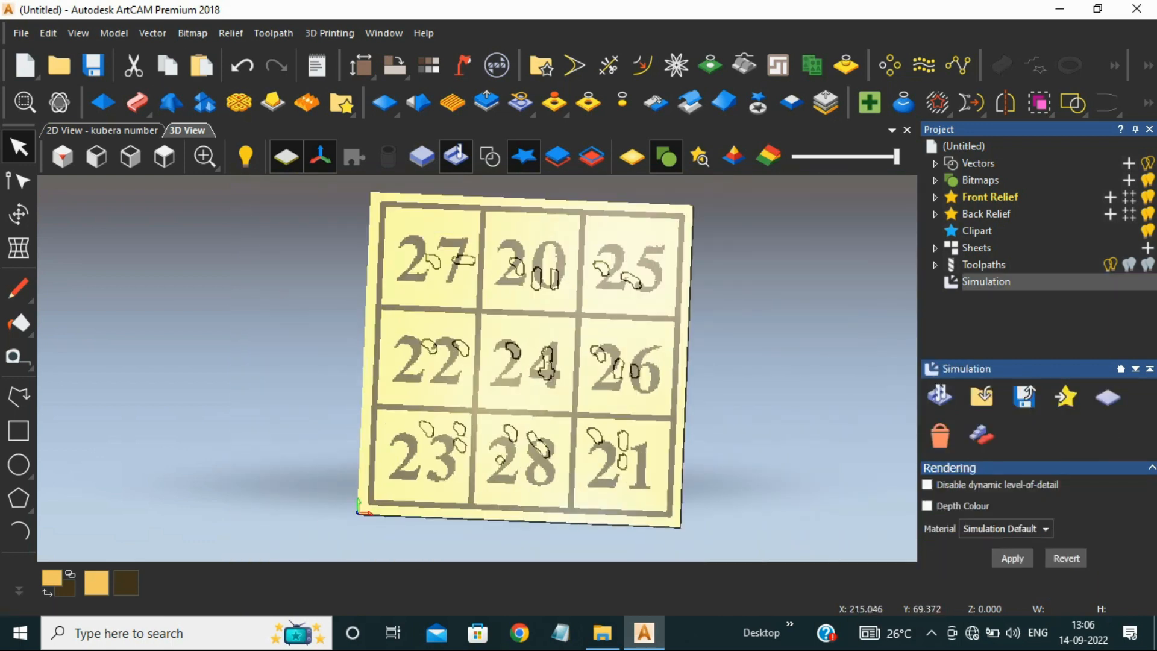
left_click(981, 436)
left_click(934, 264)
left_click(985, 281)
key("Delete")
scroll(1107, 518, "down", 1)
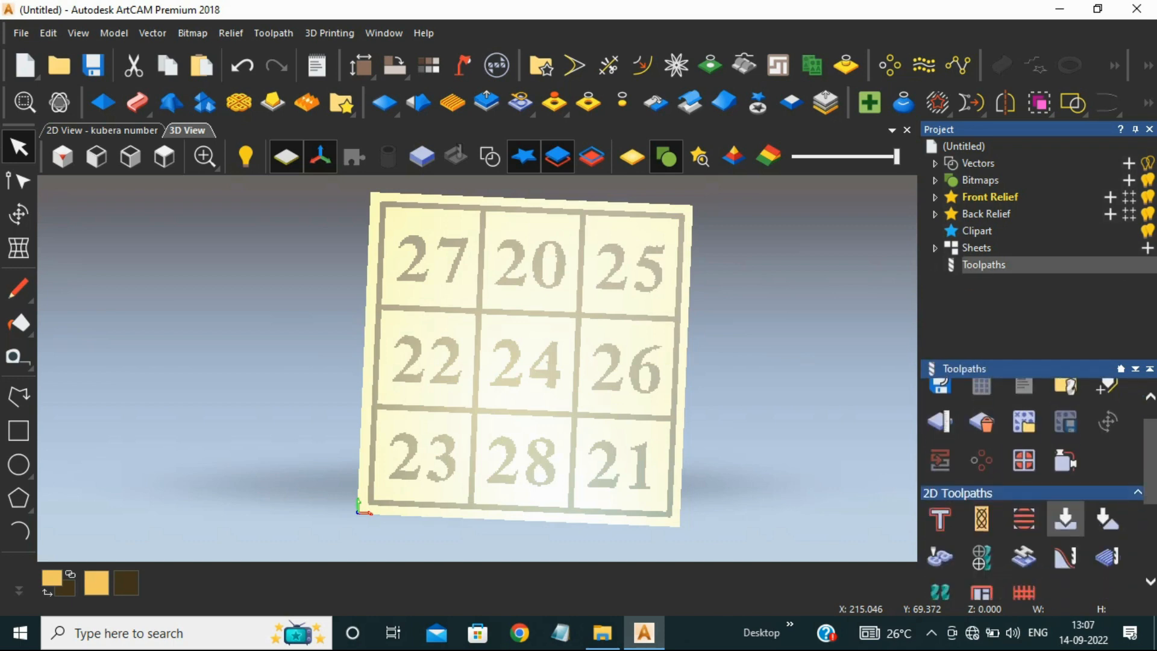
left_click(102, 130)
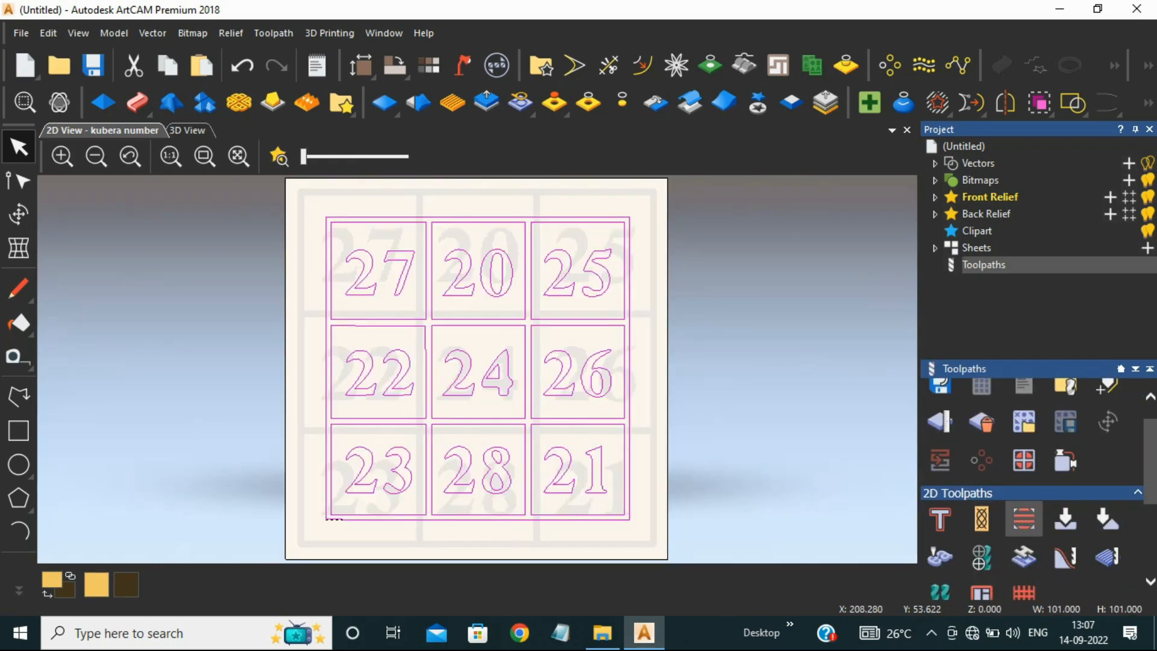
- Start a V-bit carving toolpath on the selected vectors and choose the V-Bit 32 mm 90 degree carving tool
left_click(1065, 518)
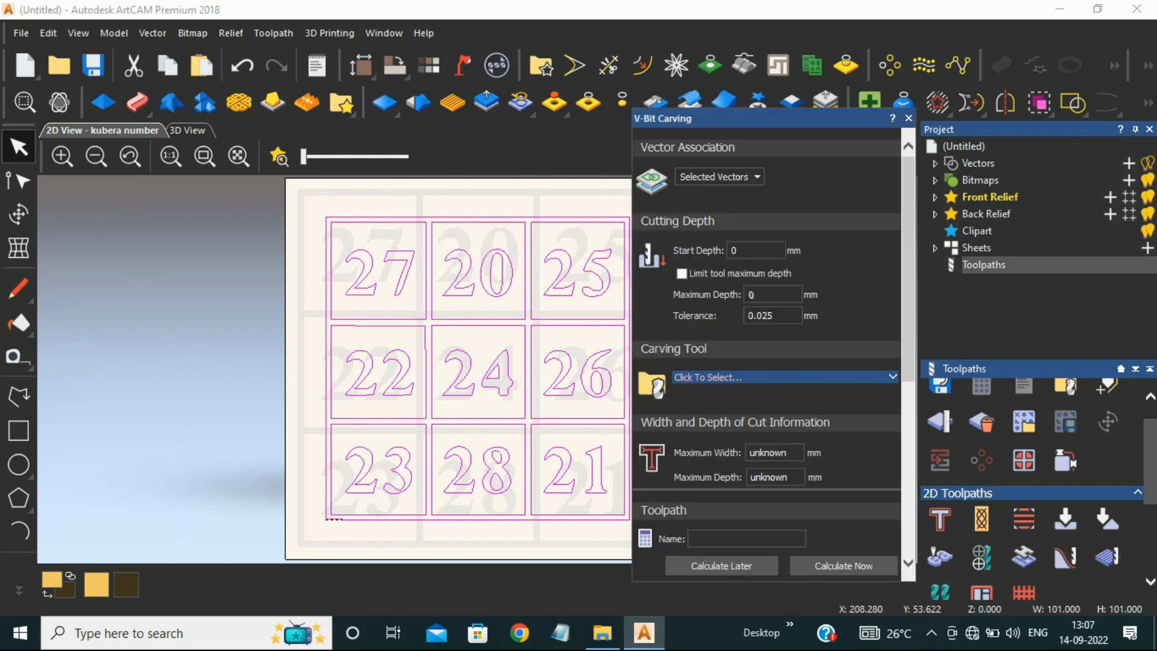
left_click(719, 177)
left_click(719, 195)
scroll(765, 314, "down", 1)
left_click(708, 308)
scroll(501, 391, "down", 10)
scroll(501, 391, "up", 1)
scroll(502, 392, "down", 1)
double_click(420, 308)
scroll(765, 361, "down", 2)
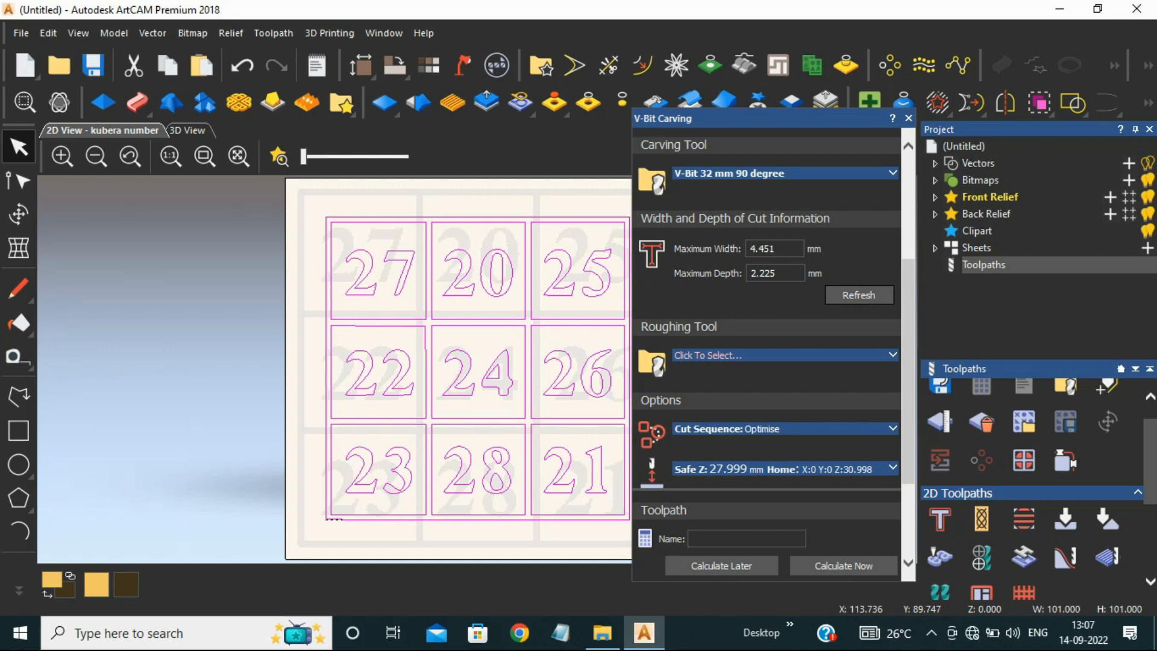
- Review the number vectors and the carving settings, and calculate the V-bit carving toolpath
left_click(170, 156)
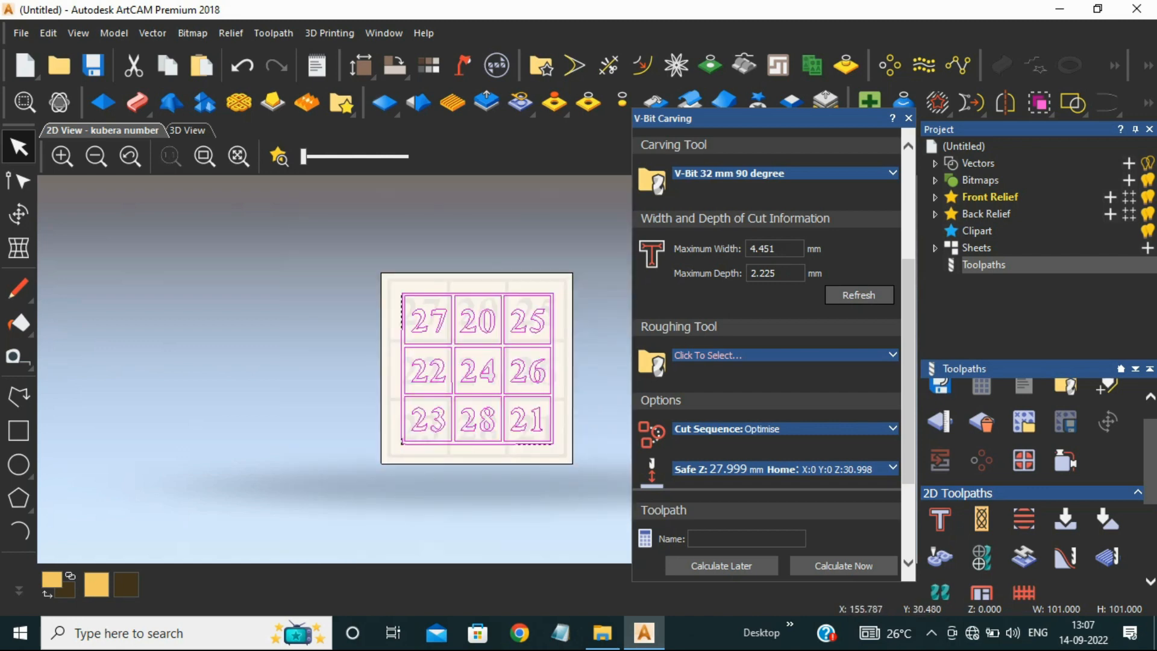
scroll(519, 417, "up", 2)
scroll(506, 385, "down", 2)
scroll(537, 392, "up", 1)
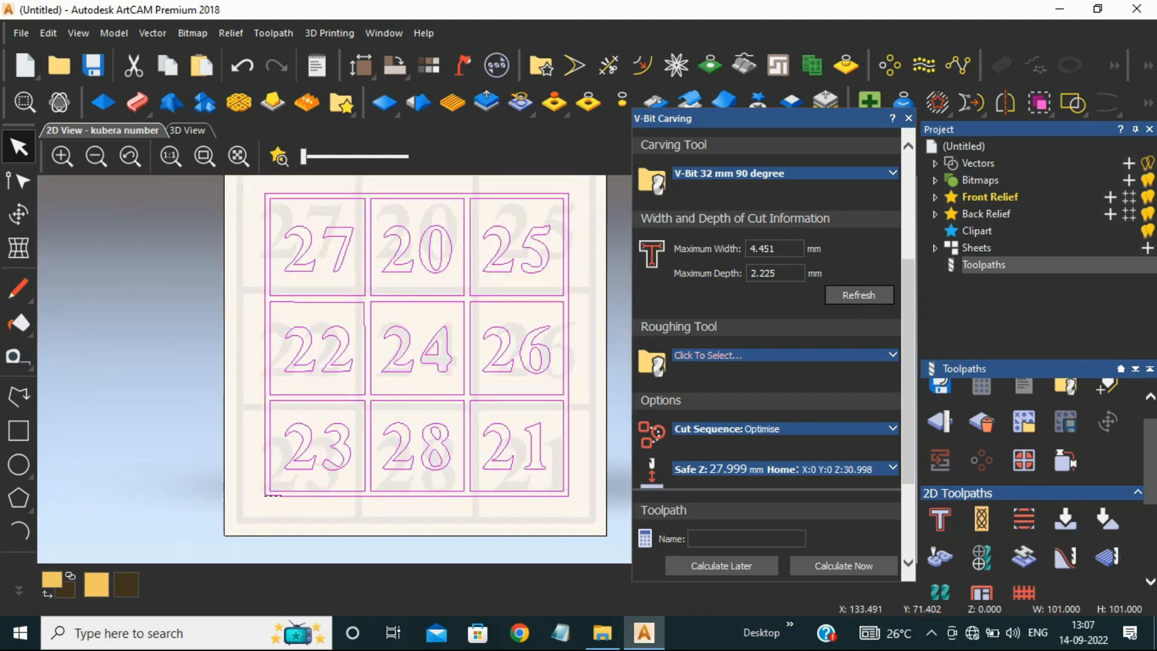
scroll(766, 337, "up", 3)
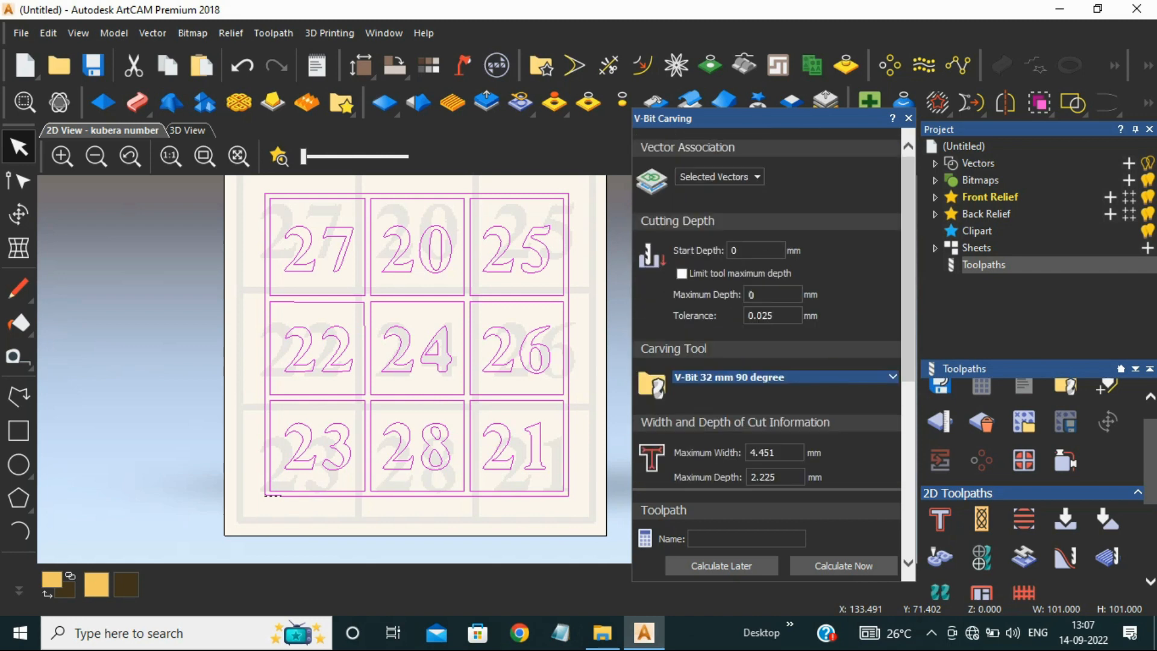
scroll(767, 337, "down", 5)
left_click(843, 565)
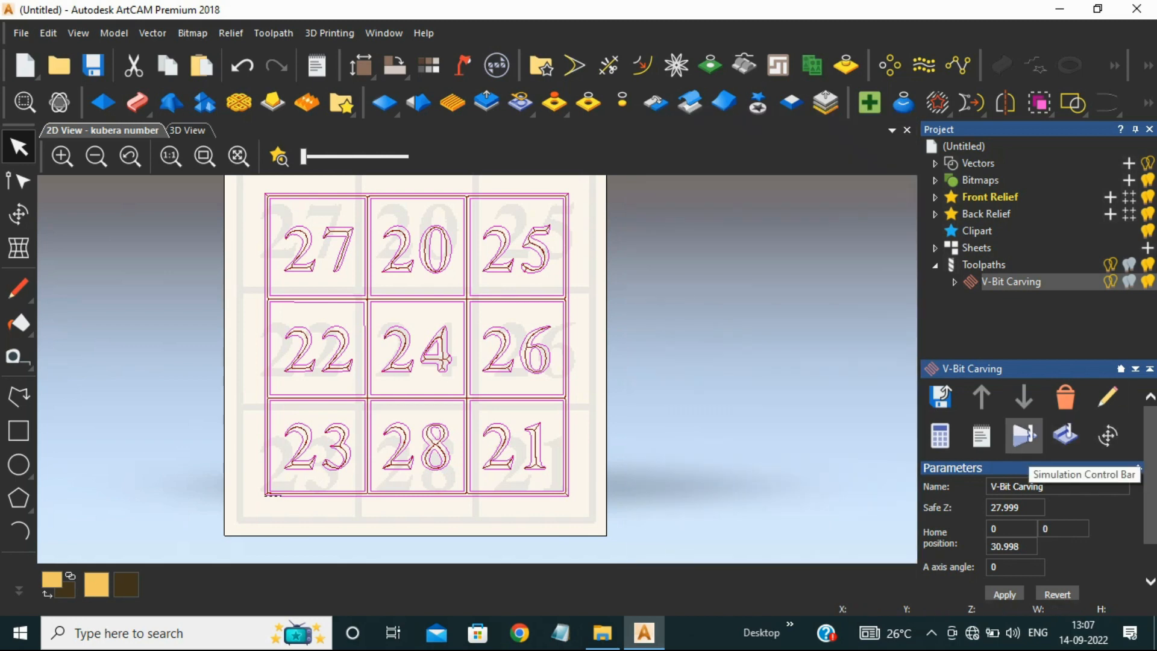
- Simulate the V-bit carving toolpath on the whole model at standard resolution and fast speed
left_click(1024, 443)
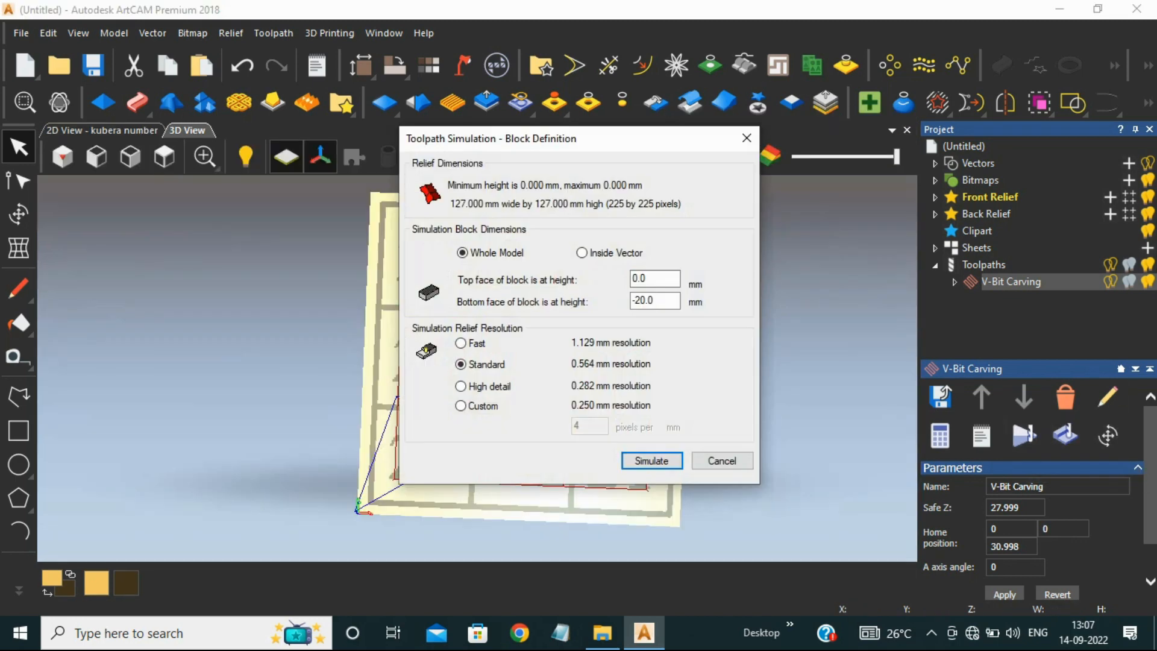
left_click(643, 458)
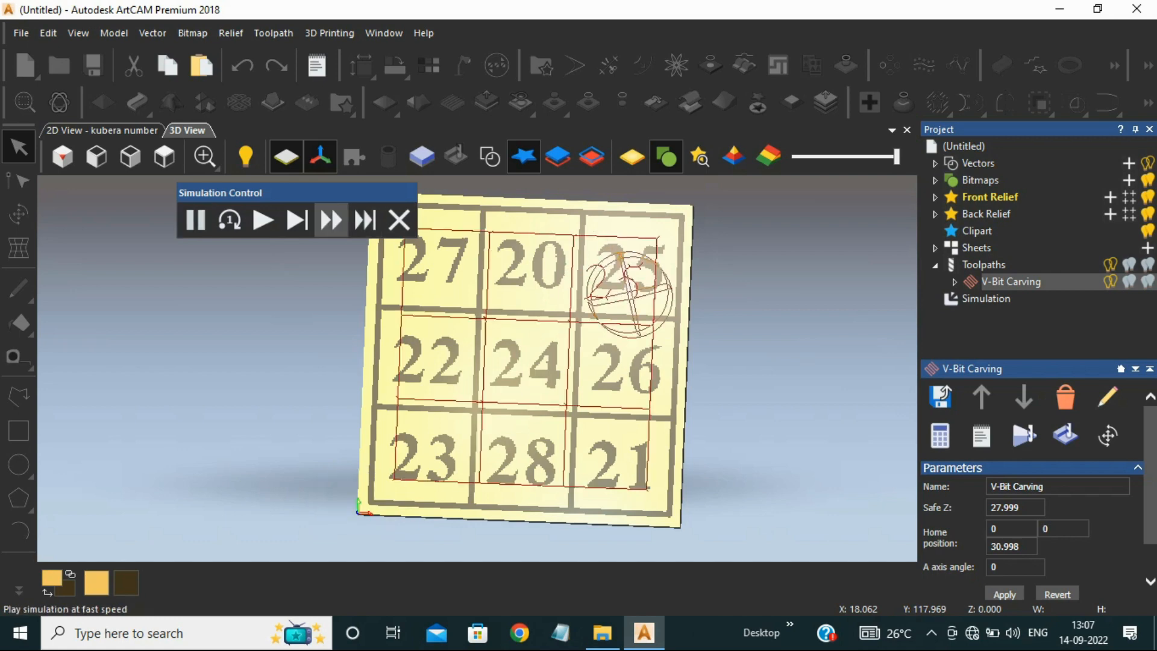
scroll(530, 326, "up", 2)
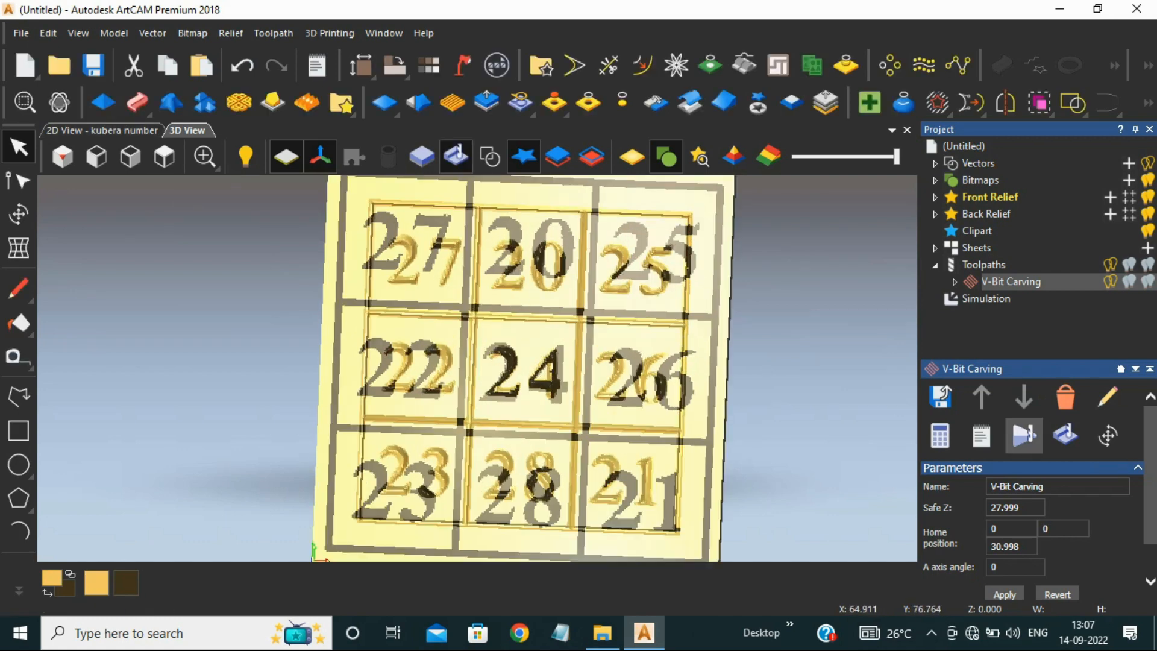
- Examine the simulated carving in 3D from an isometric view and from closer angles around the numbers
left_click(102, 131)
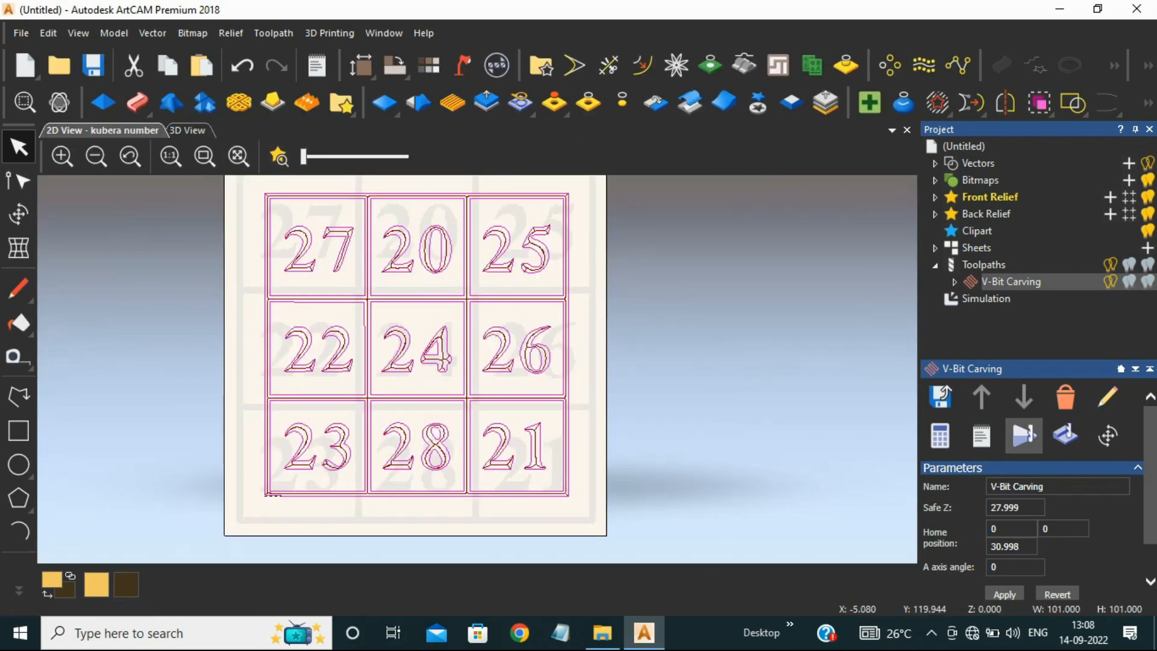
left_click(187, 130)
left_click(62, 156)
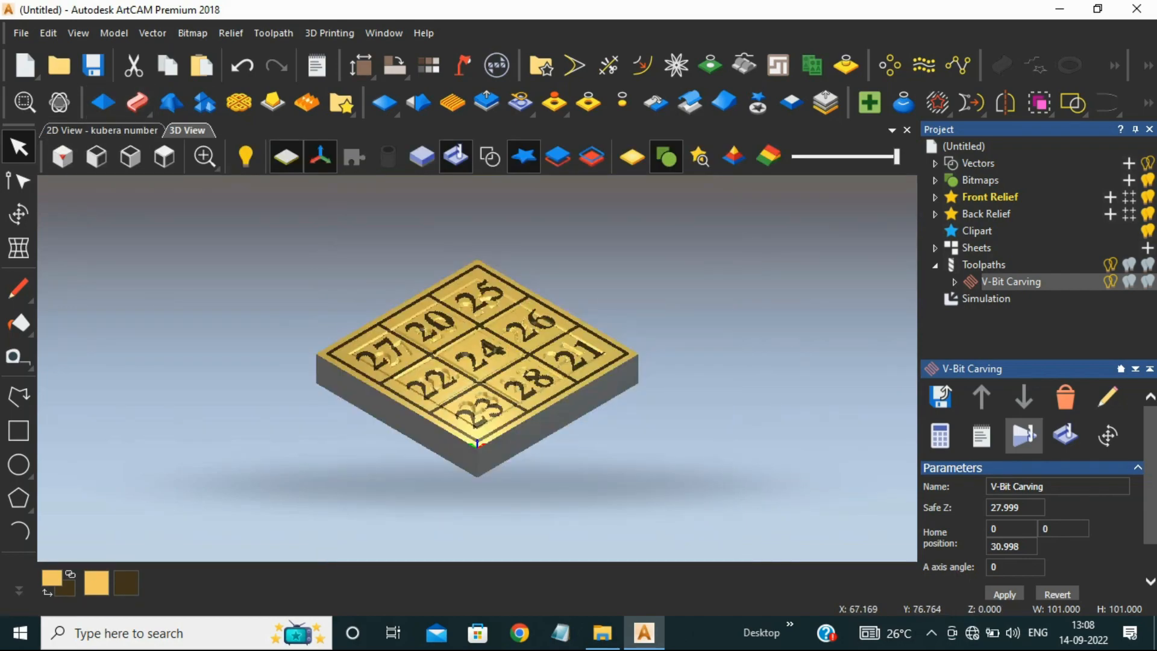
scroll(464, 343, "up", 3)
left_click_drag(551, 268, 429, 328)
scroll(429, 328, "down", 2)
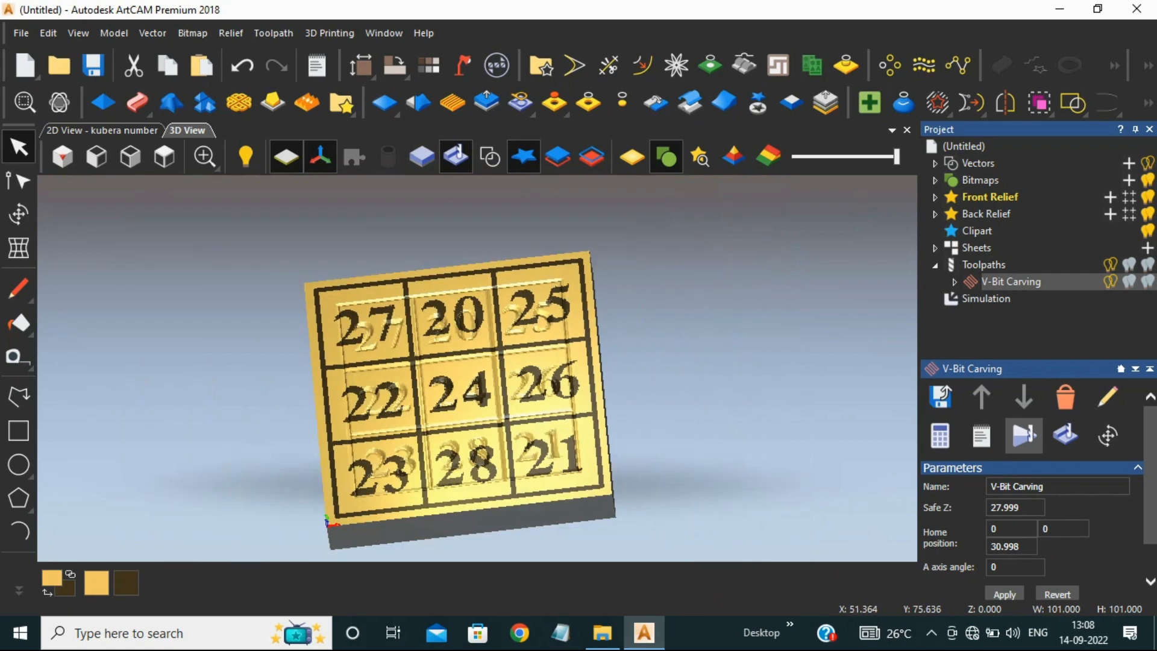
scroll(482, 322, "up", 1)
left_click_drag(546, 314, 669, 283)
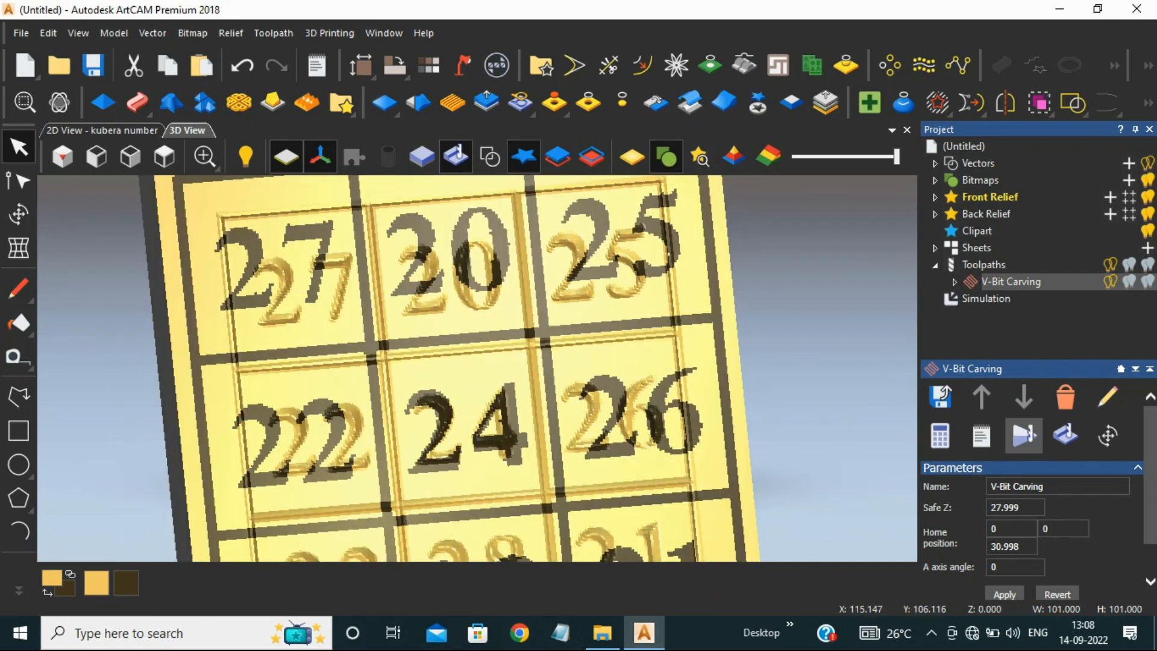
- Show the simulated block in plain relief shading instead of the bitmap colours and inspect the carved grid and numbers
left_click(631, 157)
scroll(476, 368, "down", 4)
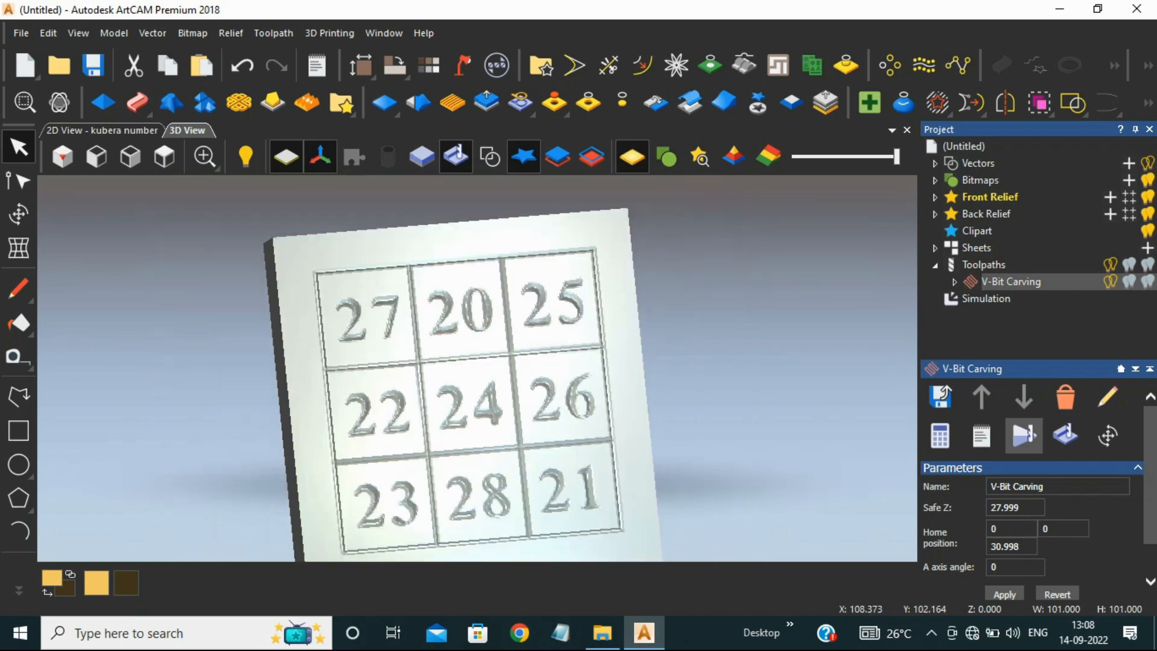
scroll(461, 443, "up", 4)
scroll(482, 371, "down", 3)
left_click_drag(558, 348, 471, 263)
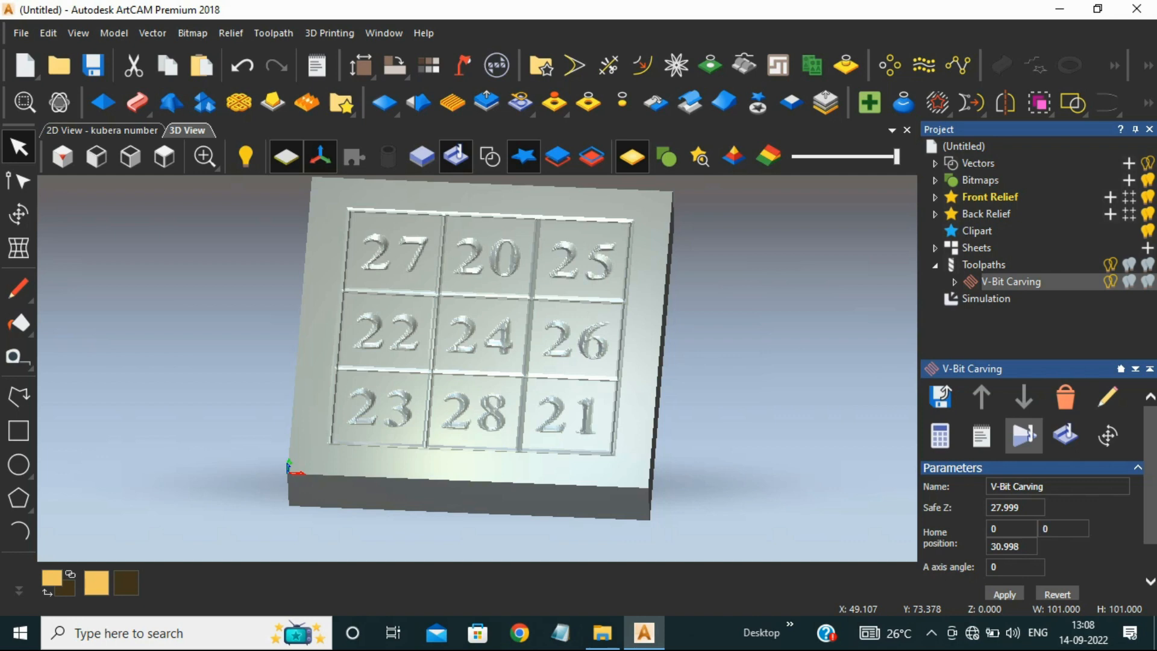
- Save the model as "kubera number" in the Kubera Number folder inside Documents > Artcam own design
left_click(21, 33)
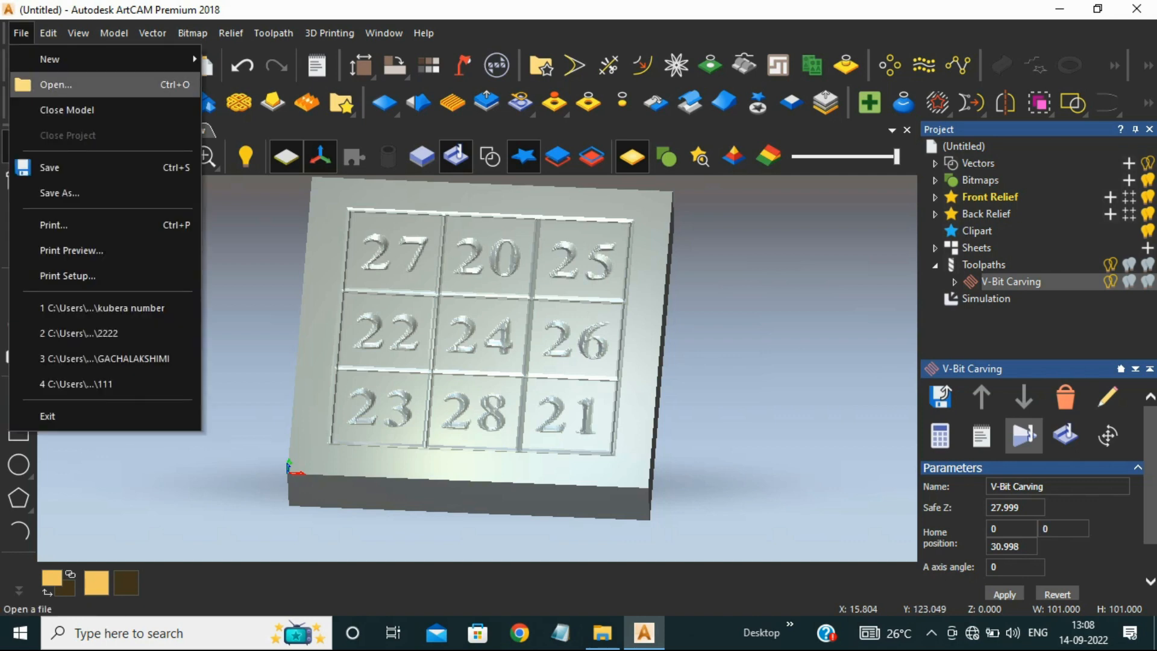
left_click(60, 193)
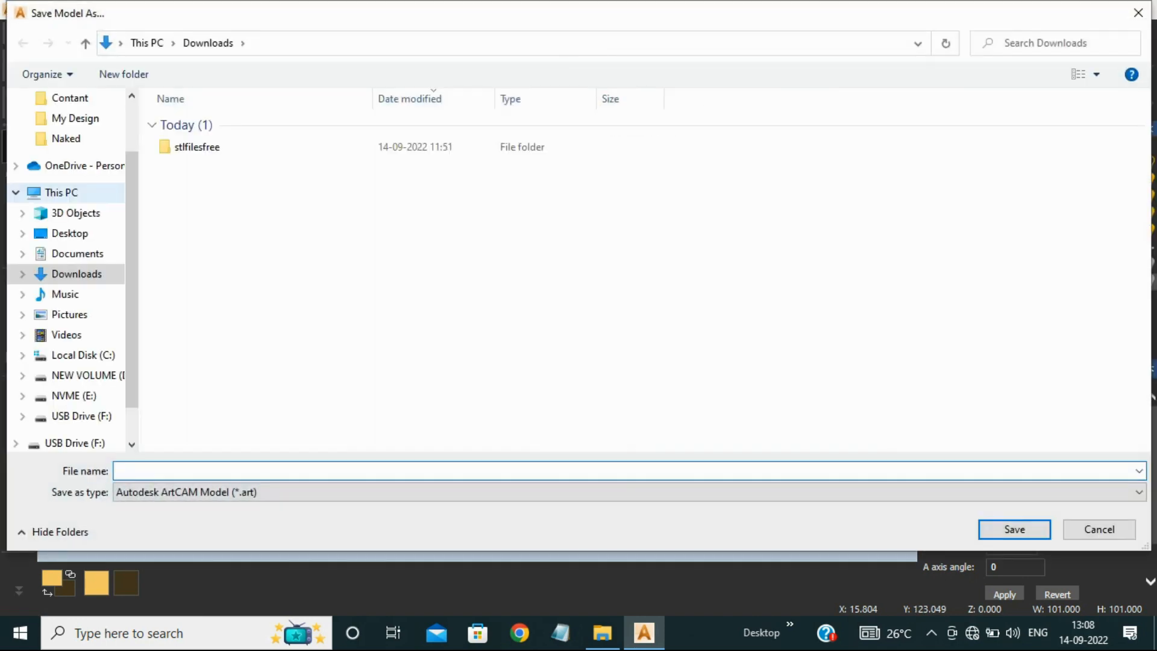
left_click(77, 253)
double_click(199, 142)
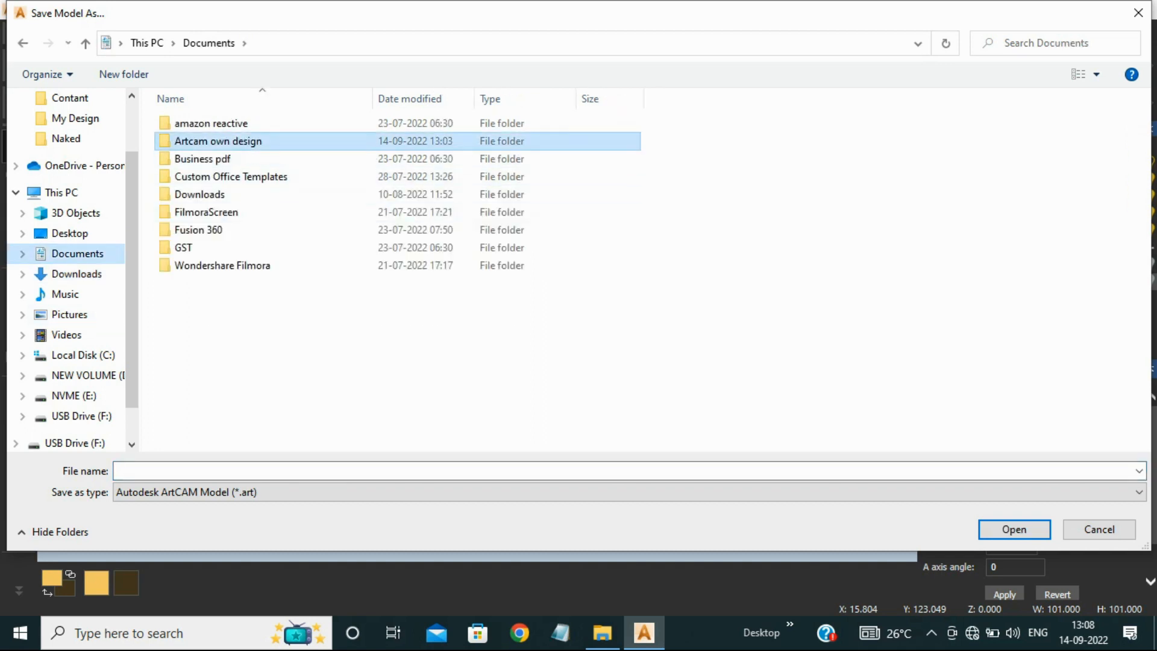
double_click(210, 176)
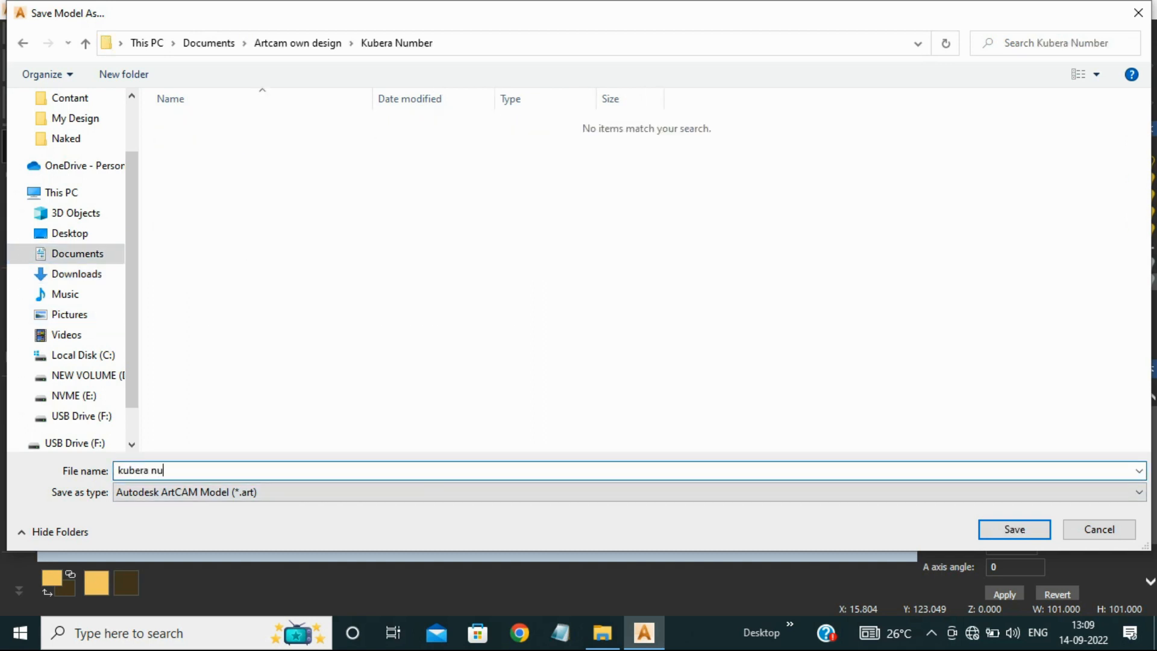
type("kubera number")
key("Return")
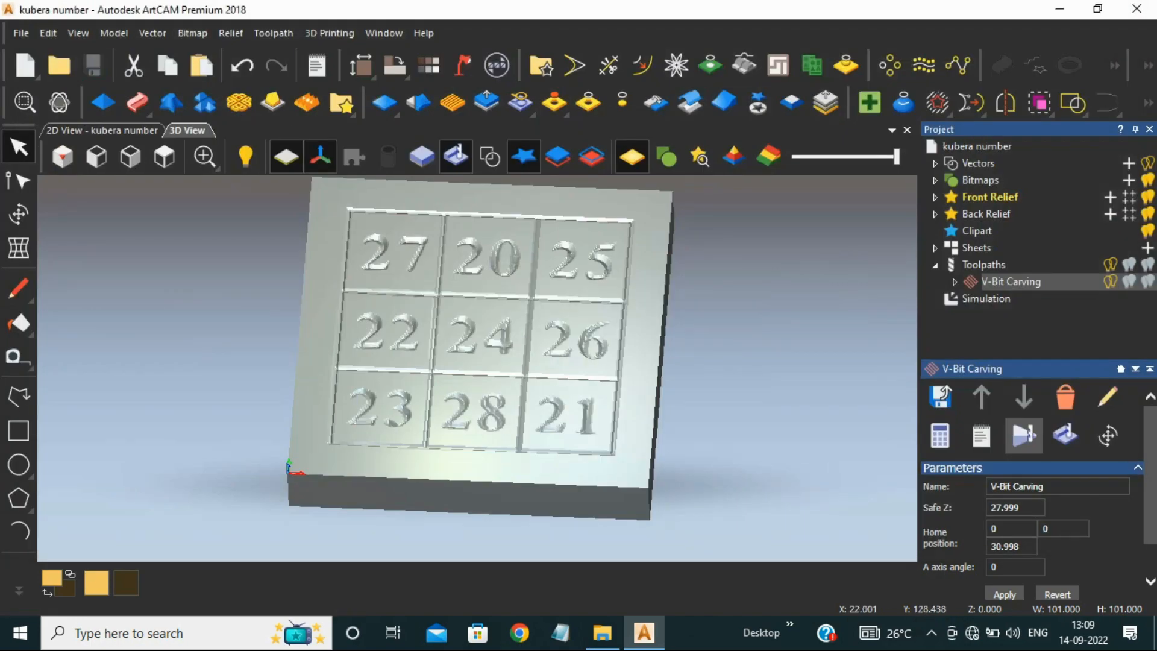
- Start saving the V-bit carving toolpath and set its machine file format to G-Code (mm) (*.tap)
left_click(940, 397)
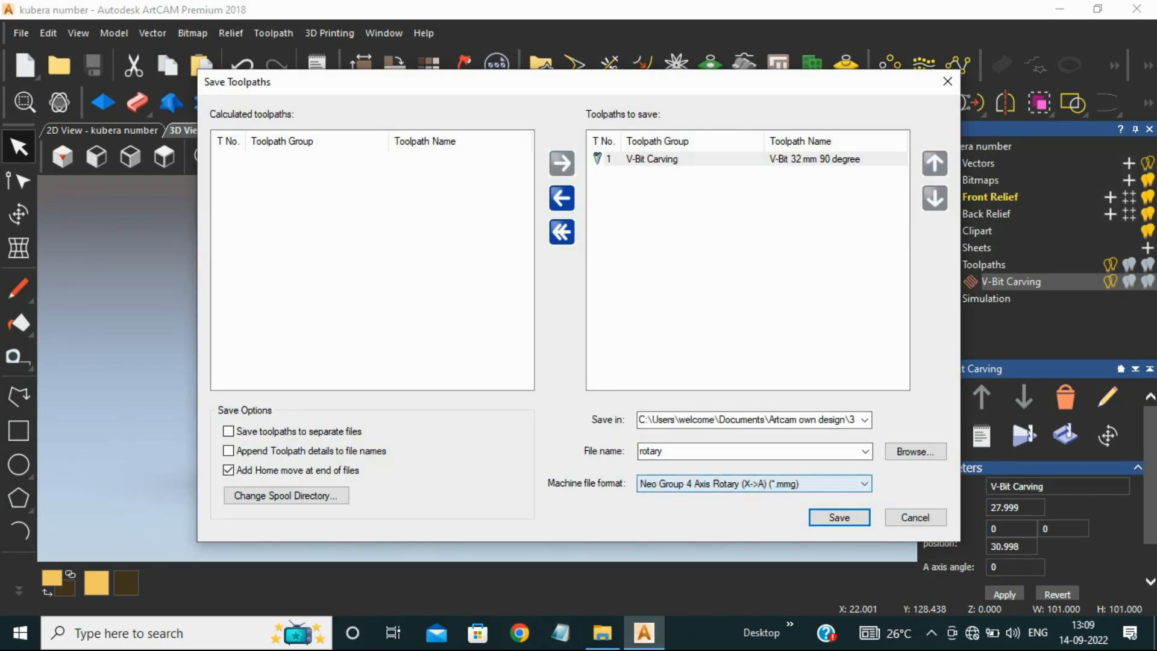
left_click(753, 483)
scroll(747, 270, "down", 20)
scroll(747, 308, "up", 20)
scroll(747, 309, "down", 20)
scroll(747, 309, "down", 4)
scroll(748, 309, "up", 20)
scroll(747, 309, "up", 20)
scroll(747, 308, "down", 3)
left_click(692, 170)
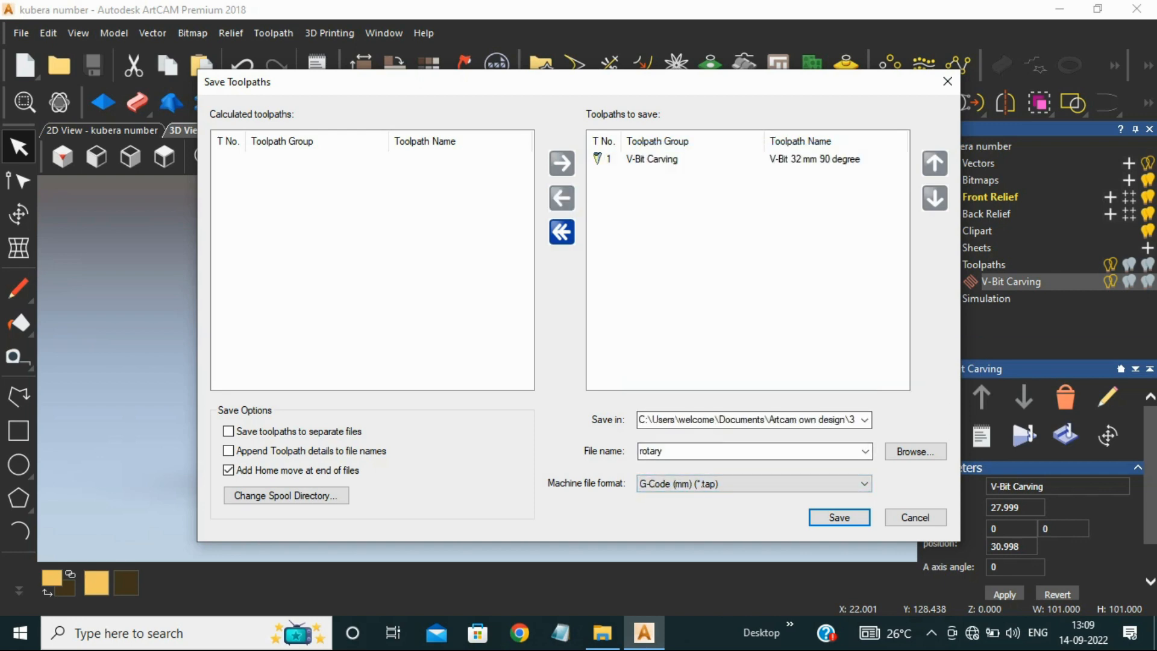
- Save the toolpath file as "v bit" in the Kubera Number folder of Artcam own design
left_click(915, 451)
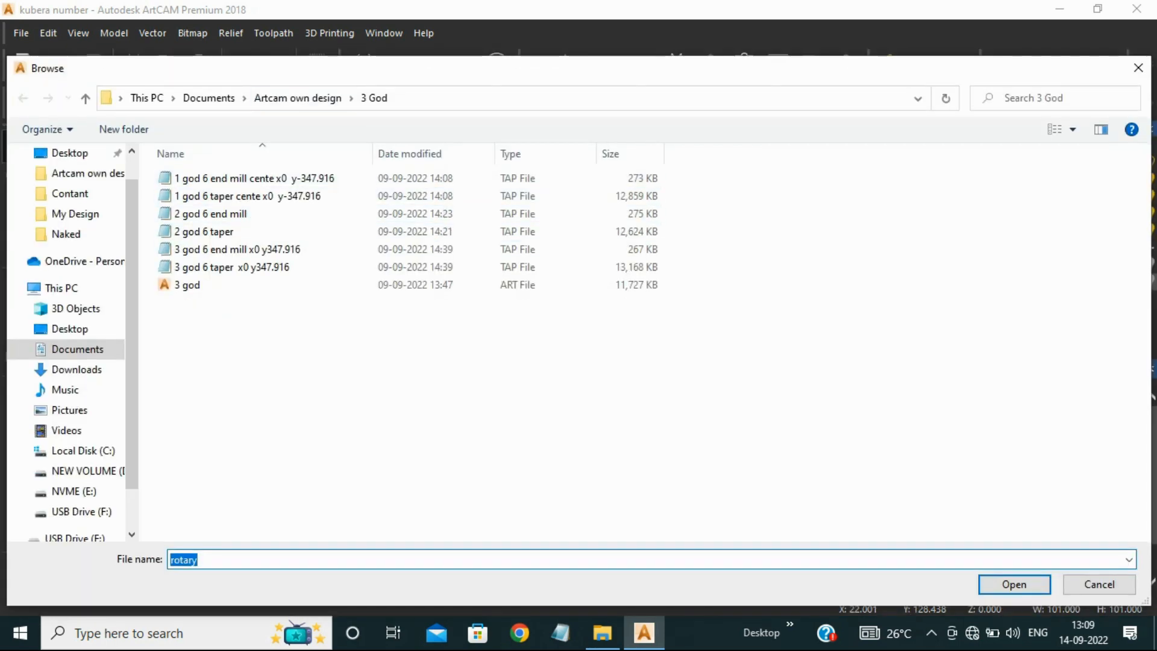
left_click(298, 102)
left_click(211, 232)
double_click(210, 231)
left_click(183, 559)
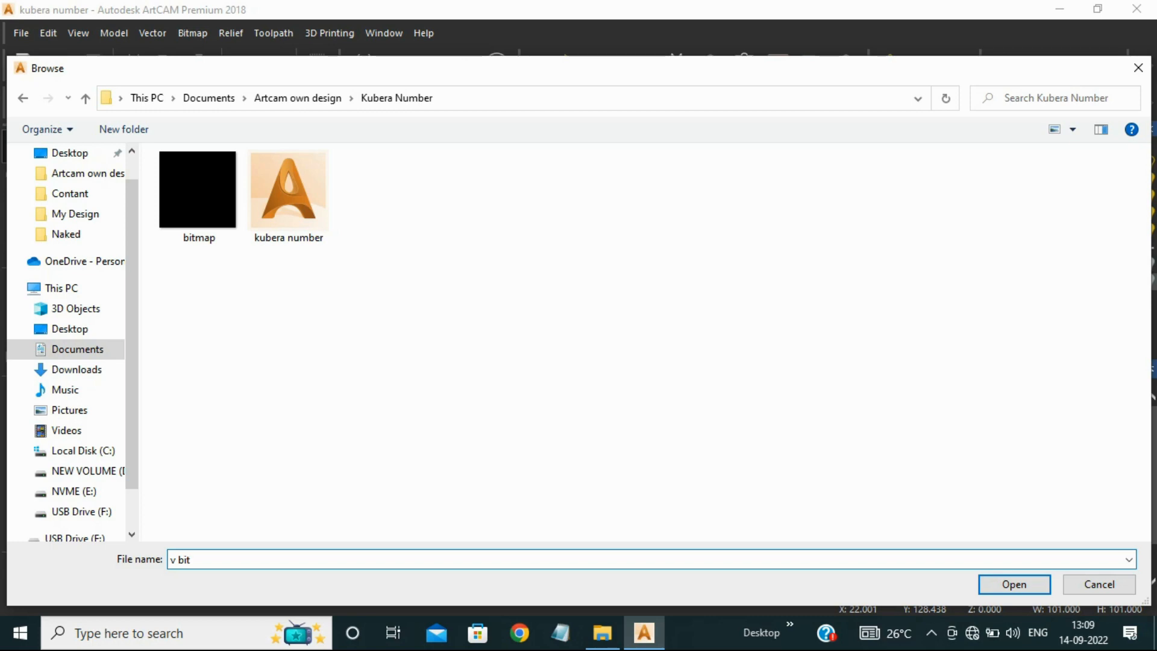
key("Return")
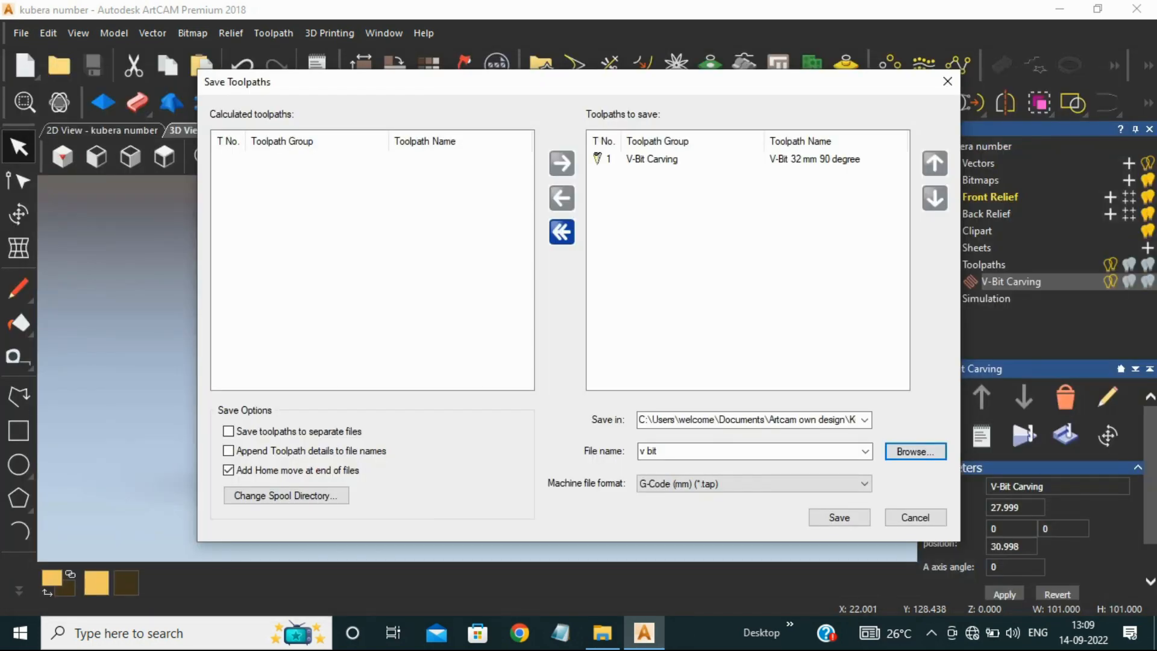
key("Return")
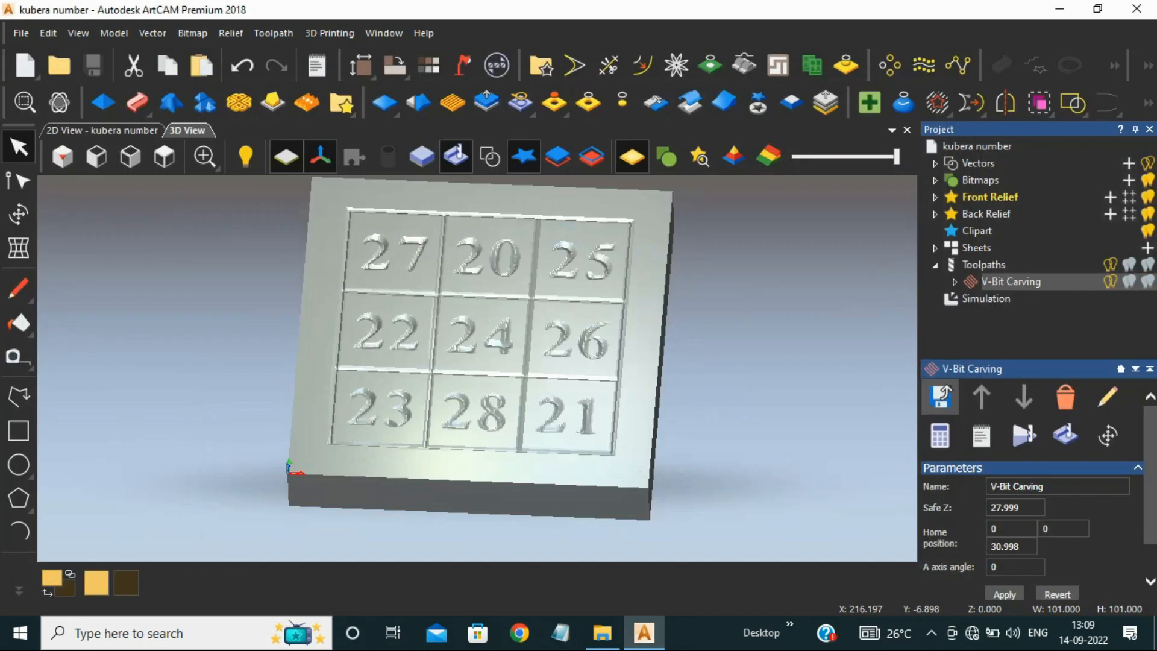
- Close ArtCAM and open the Kubera Number folder in File Explorer
left_click(1137, 8)
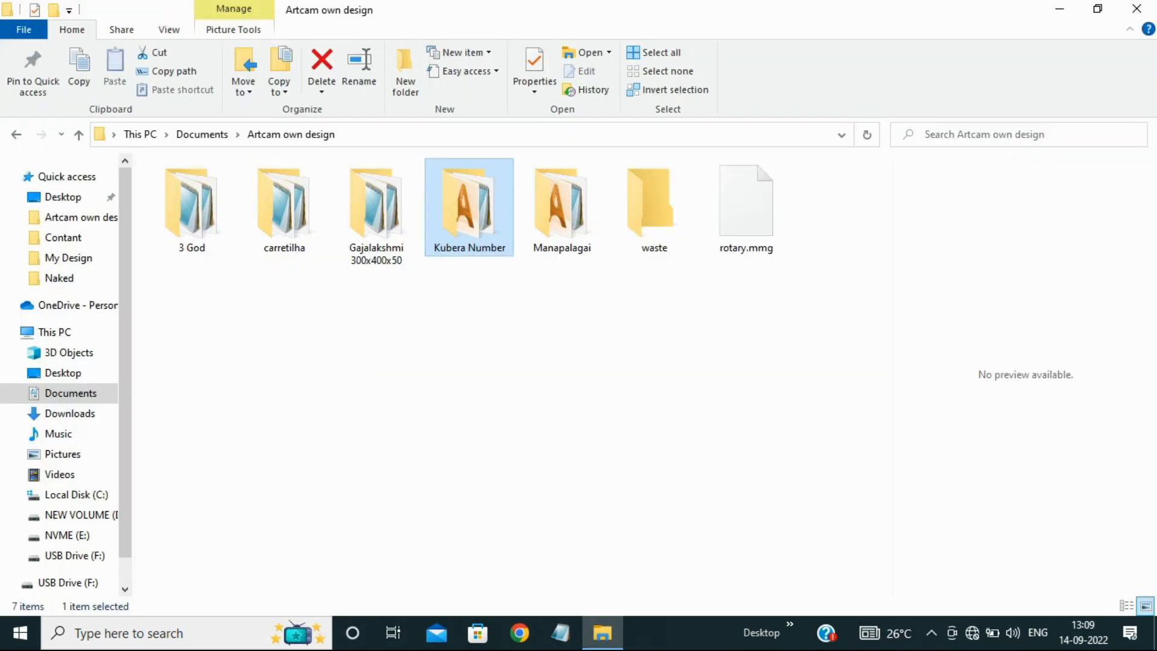
double_click(469, 205)
right_click(463, 227)
left_click(500, 297)
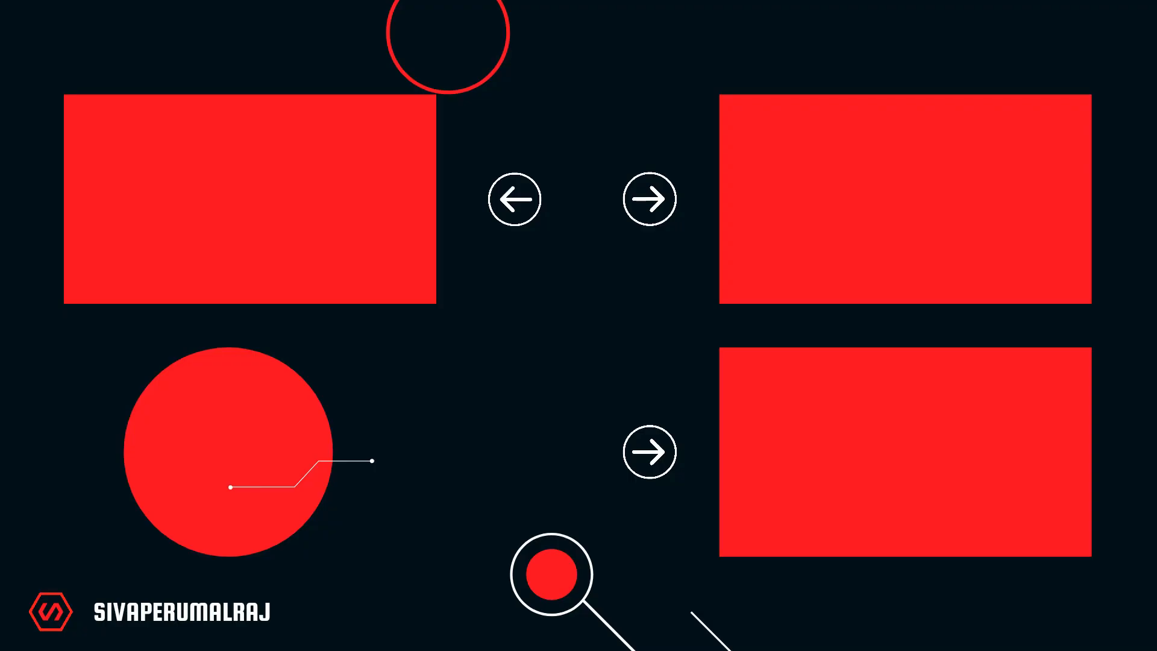